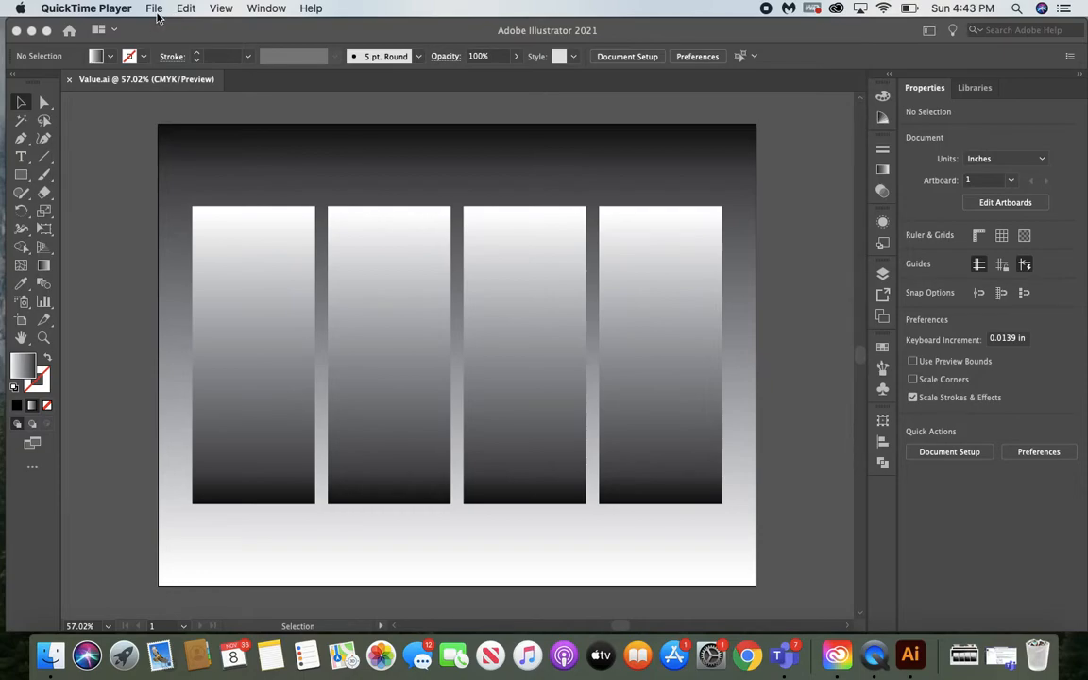
# Start a new document from the Print presets with the Letter size
pyautogui.click(143, 27)
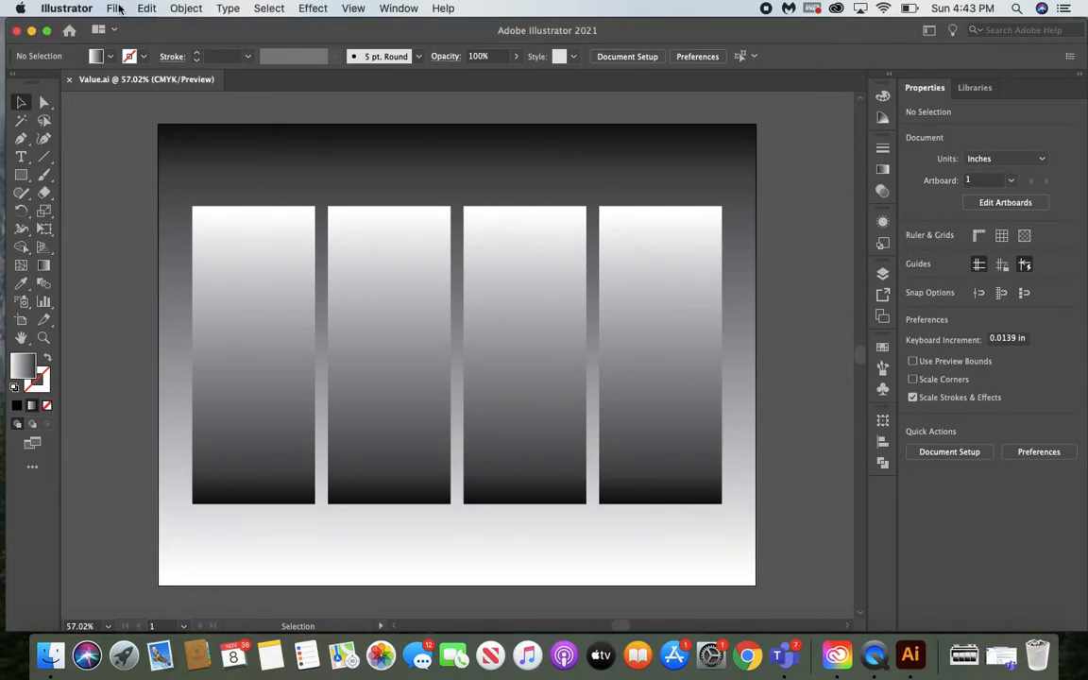
pyautogui.click(114, 9)
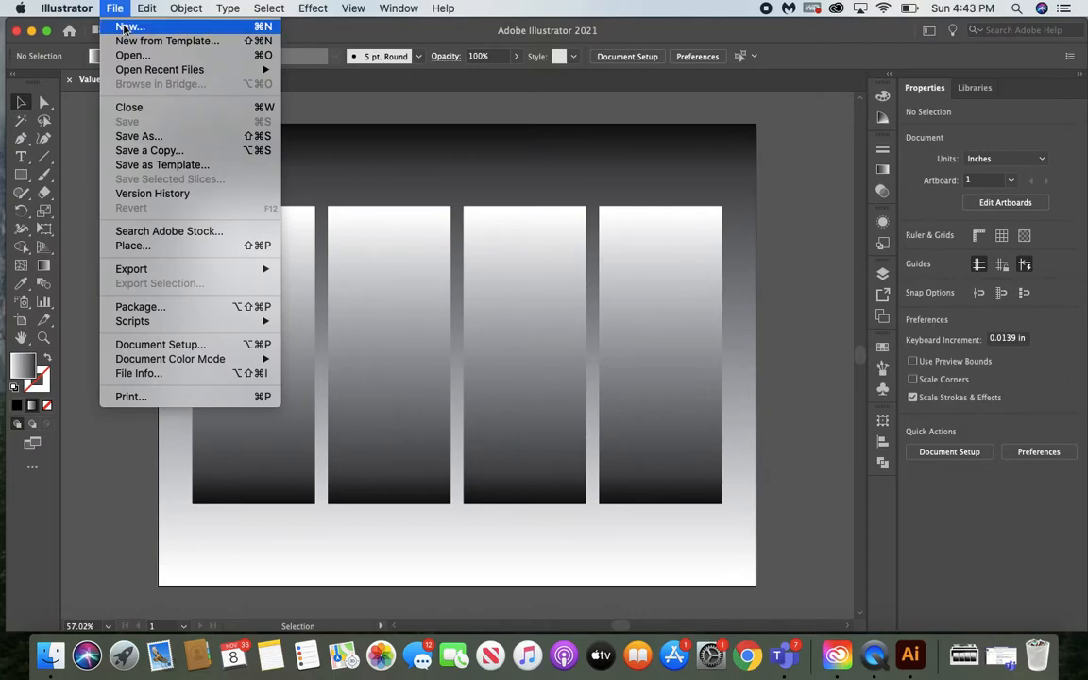
pyautogui.click(124, 28)
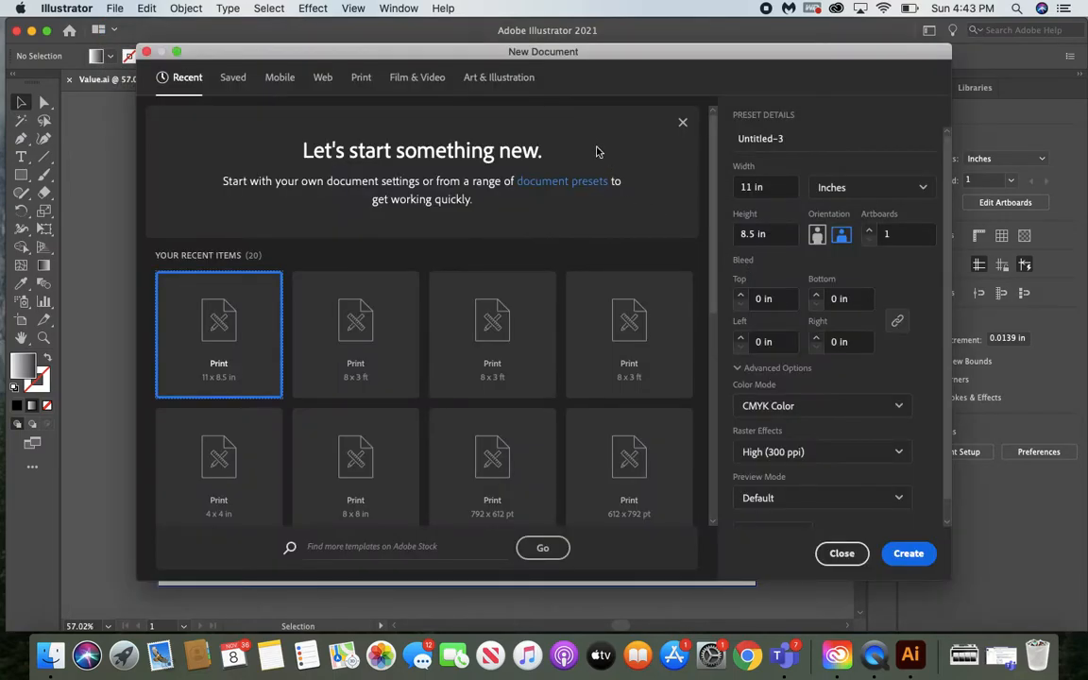
pyautogui.moveTo(616, 59); pyautogui.dragTo(595, 60)
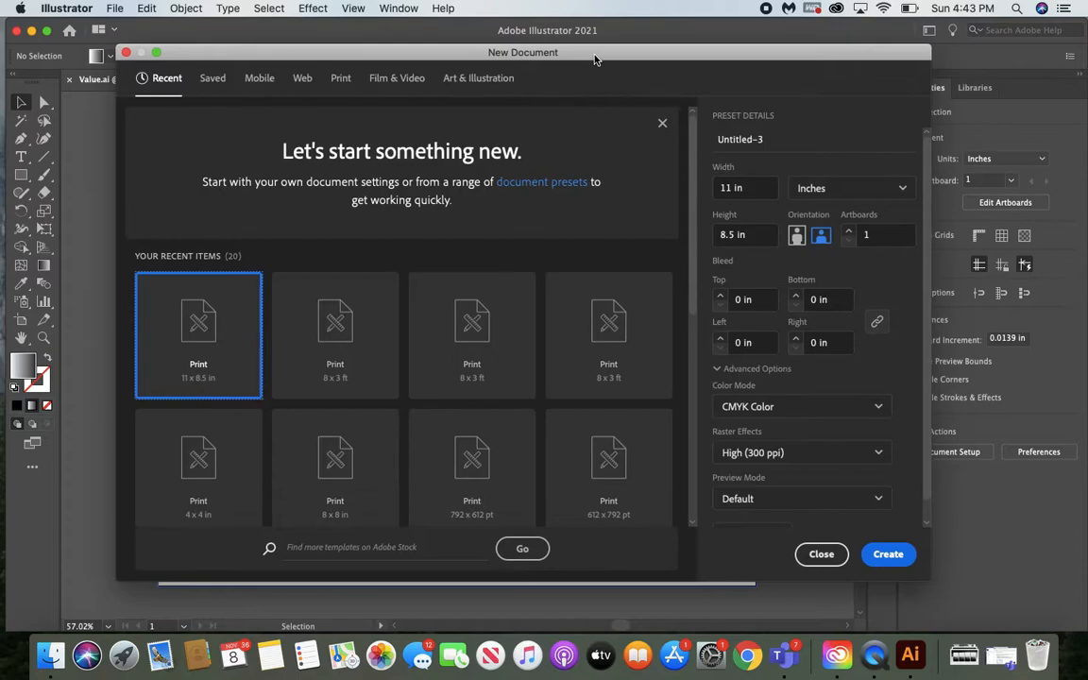
pyautogui.click(339, 80)
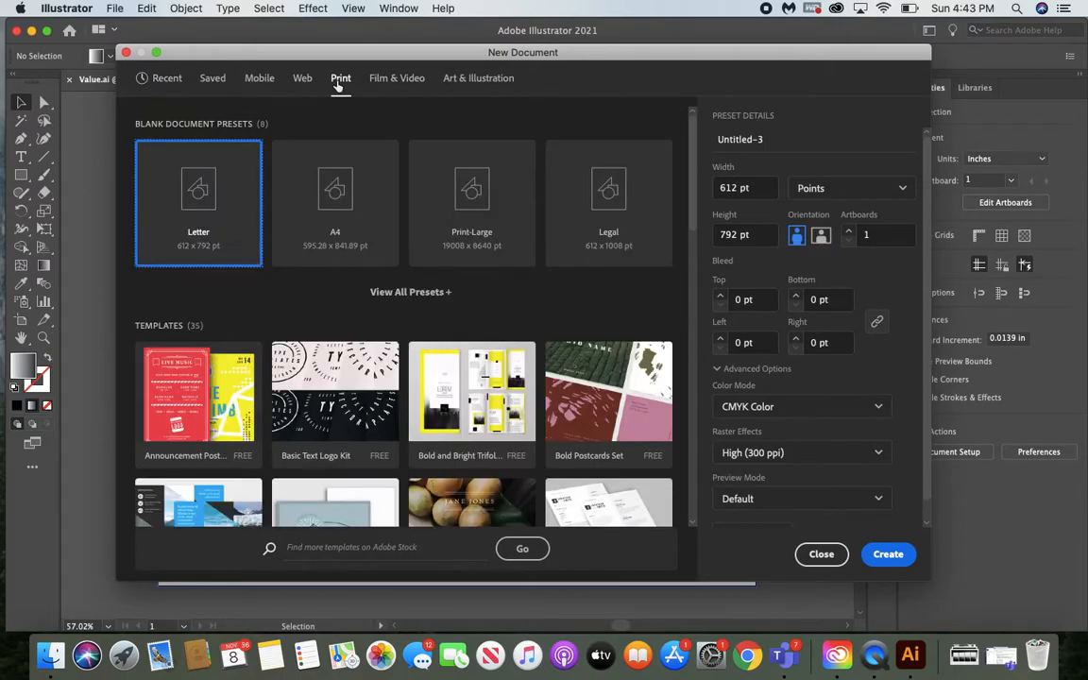
# Name the new document with the author's first name followed by "_Value"
pyautogui.click(779, 140)
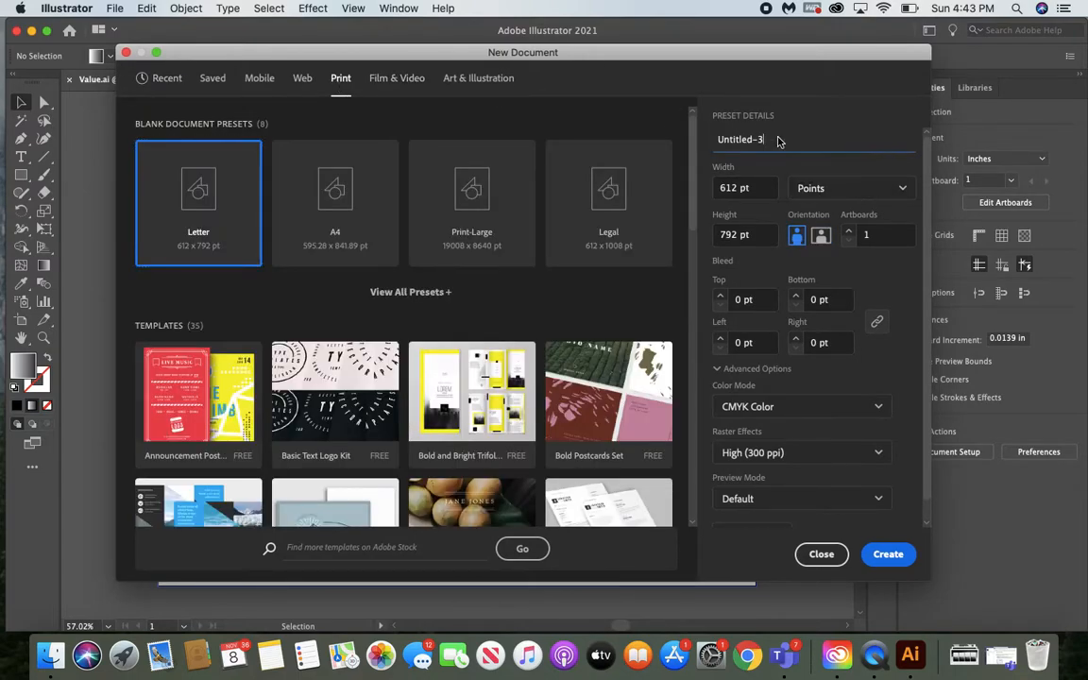
pyautogui.rightClick(781, 139)
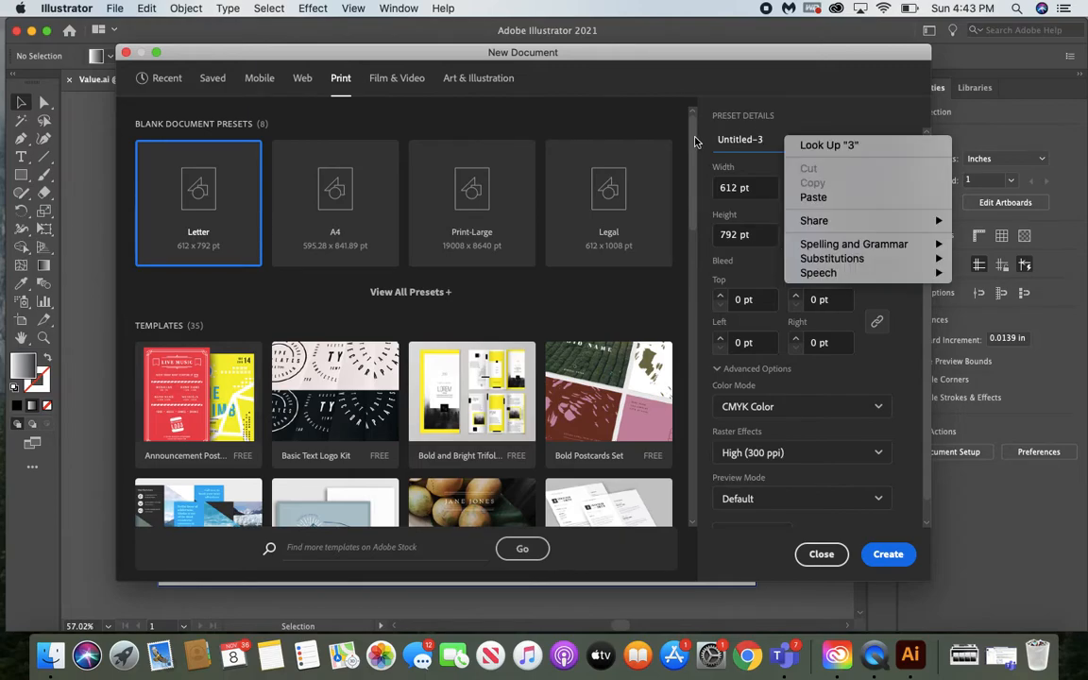
pyautogui.click(781, 139)
pyautogui.moveTo(773, 141); pyautogui.dragTo(717, 139)
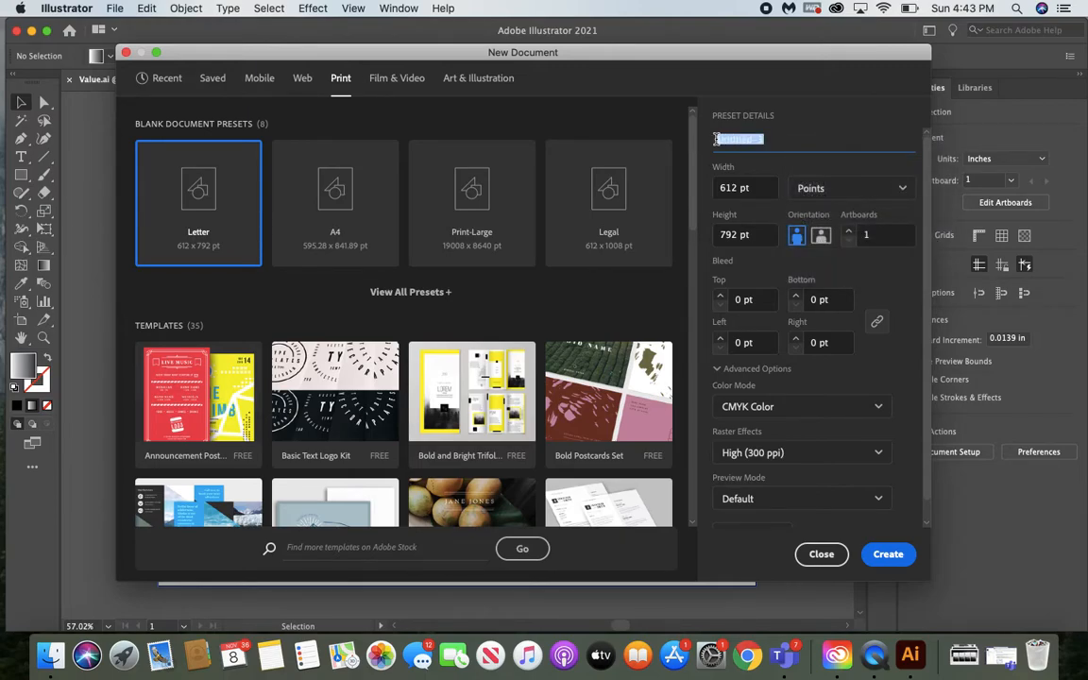
pyautogui.write('Michelle_Value')
# Set the document units to inches and the orientation to landscape, and create the document
pyautogui.click(832, 189)
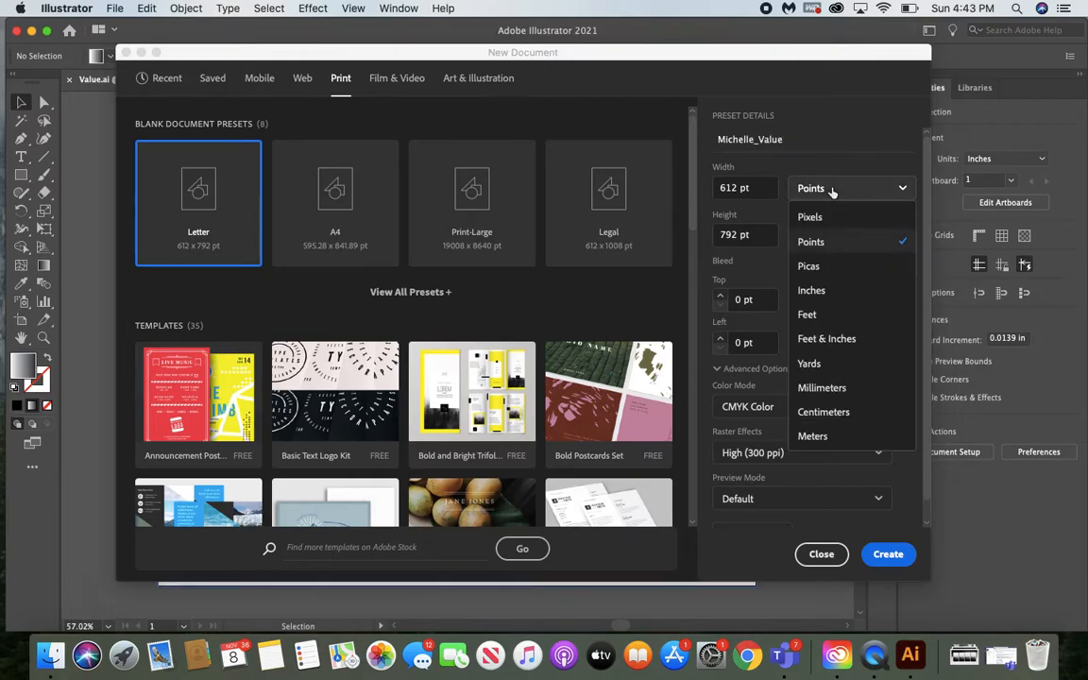
pyautogui.click(818, 291)
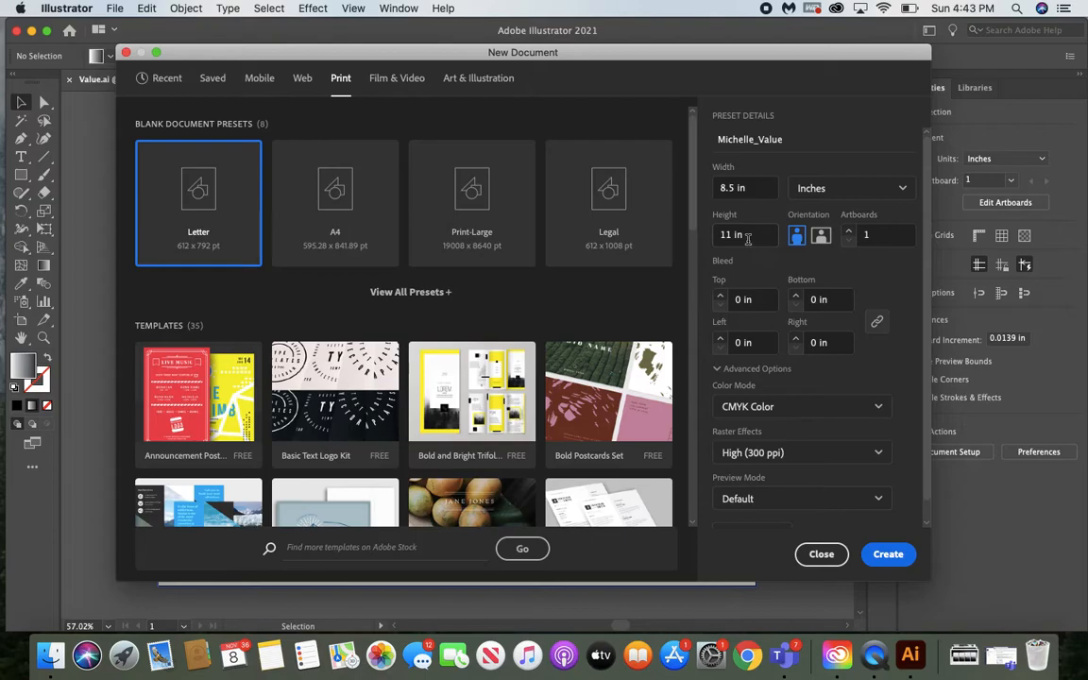
pyautogui.click(821, 237)
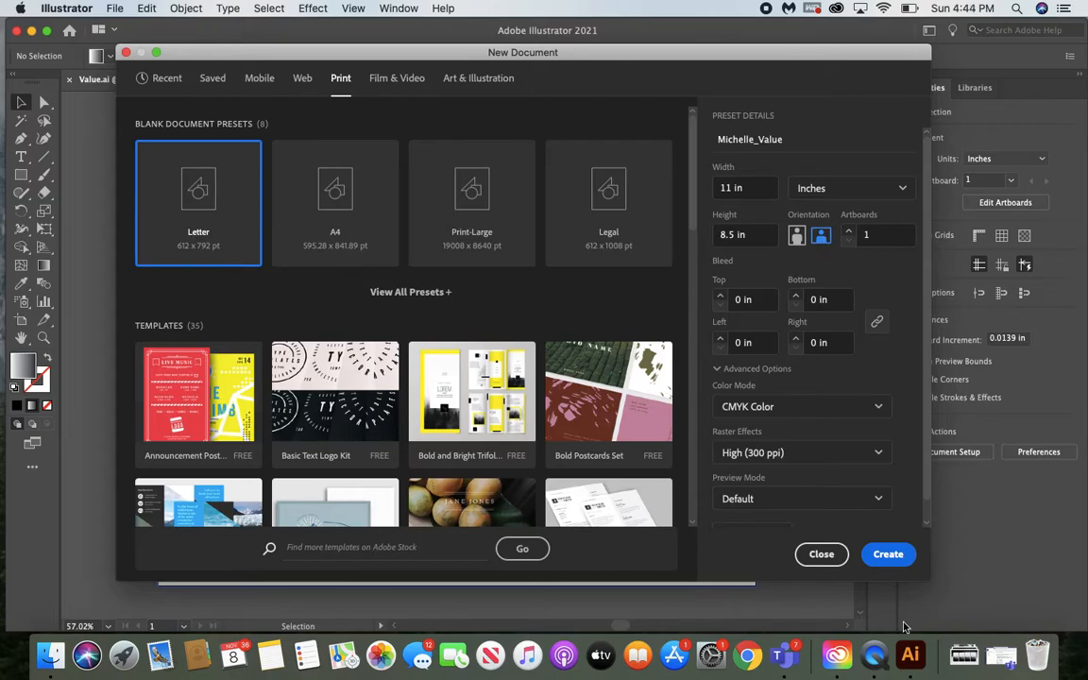
pyautogui.click(888, 555)
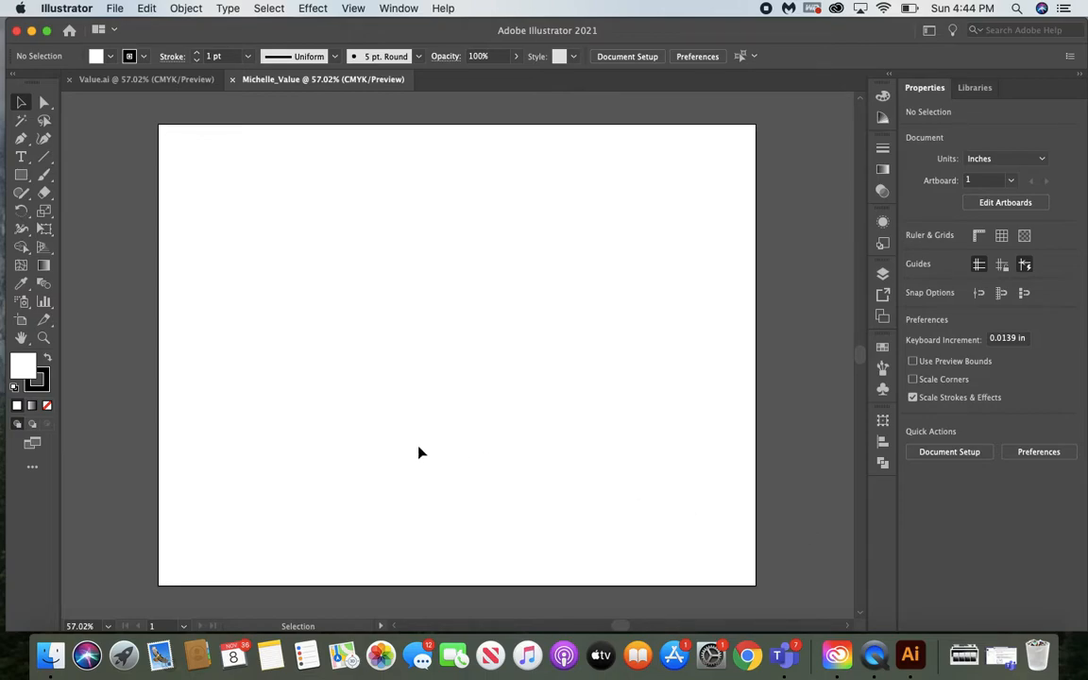
# Draw a tall rectangle about 2.22 by 5.54 in near the artboard's left edge and remove its stroke
pyautogui.click(22, 177)
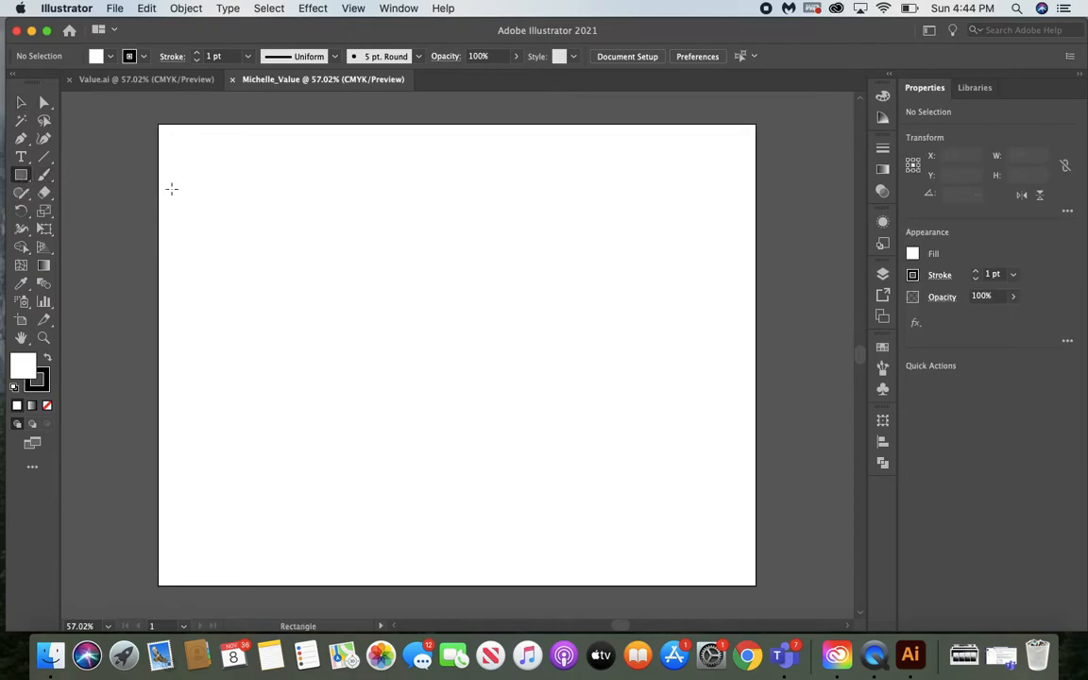
pyautogui.moveTo(171, 190); pyautogui.dragTo(293, 490)
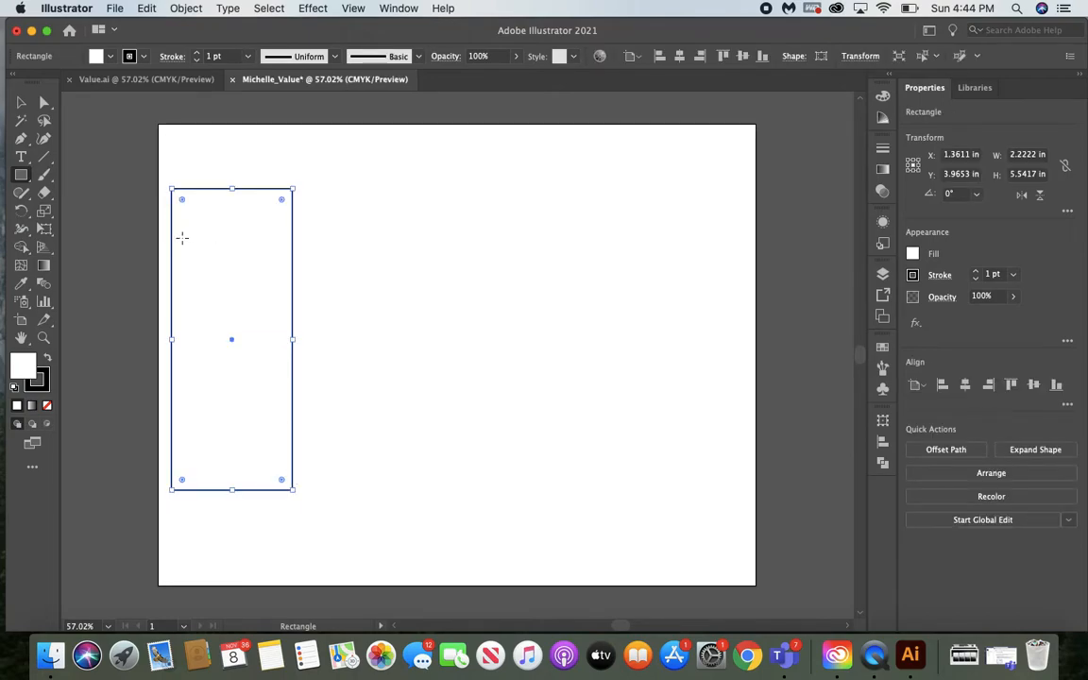
pyautogui.click(45, 376)
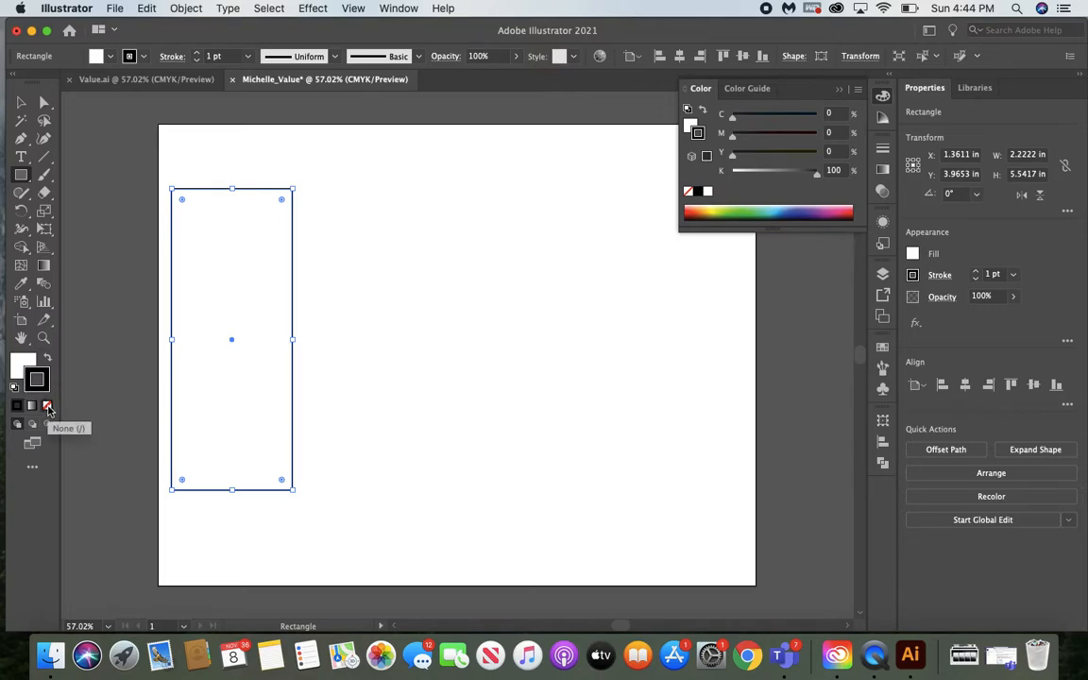
pyautogui.click(48, 408)
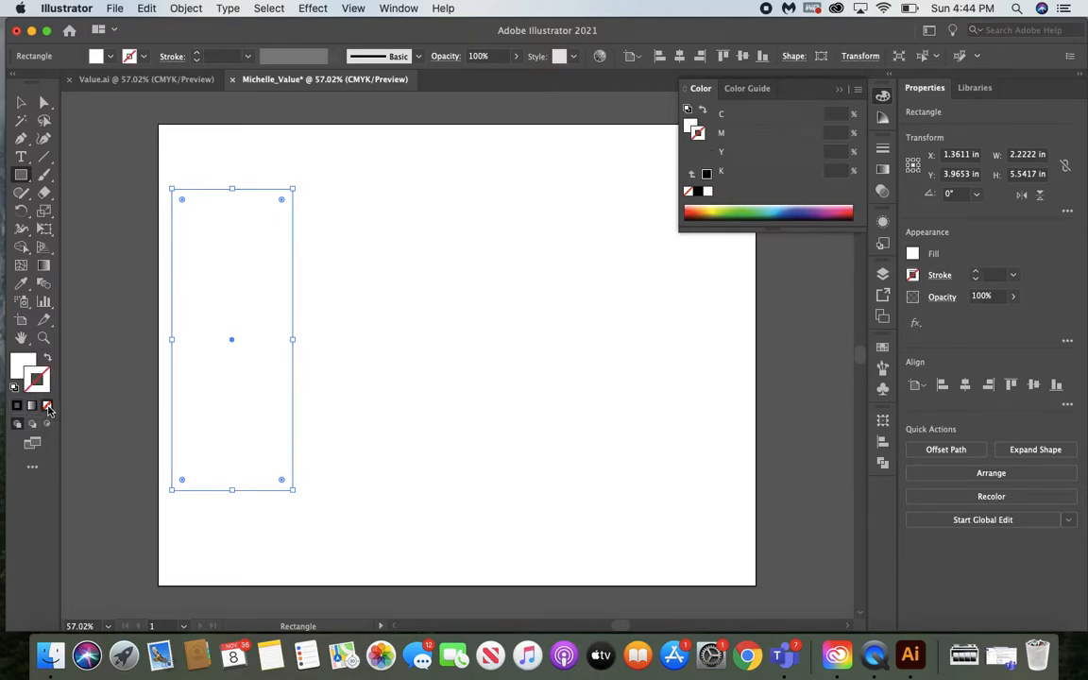
# Apply a linear white-to-black gradient to the rectangle's fill
pyautogui.click(19, 363)
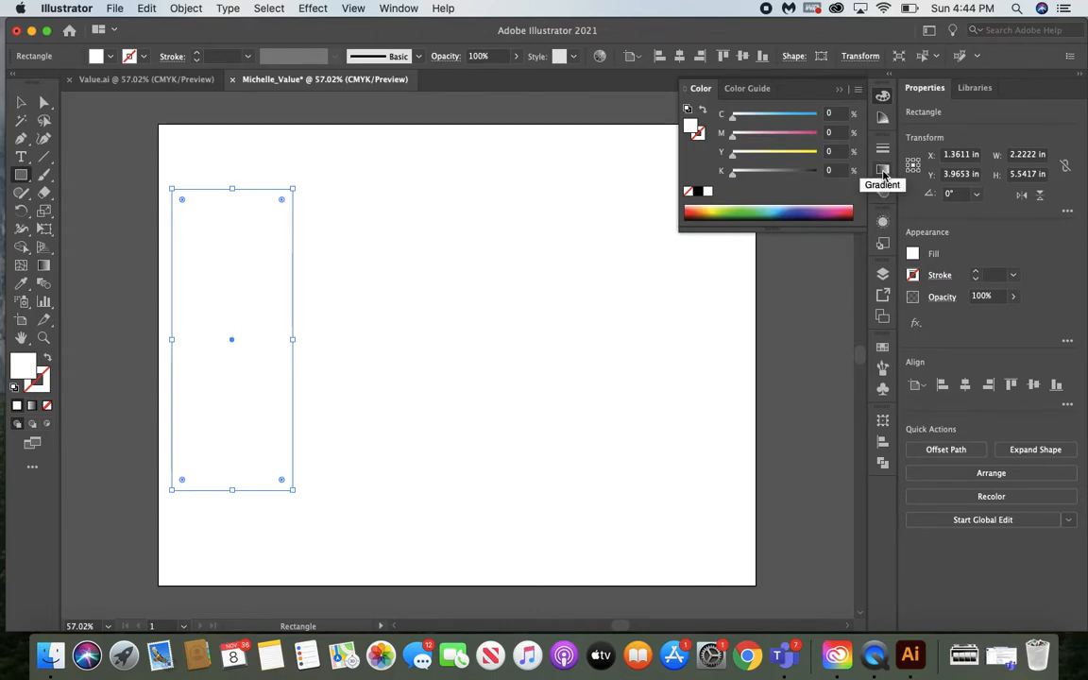
pyautogui.click(391, 9)
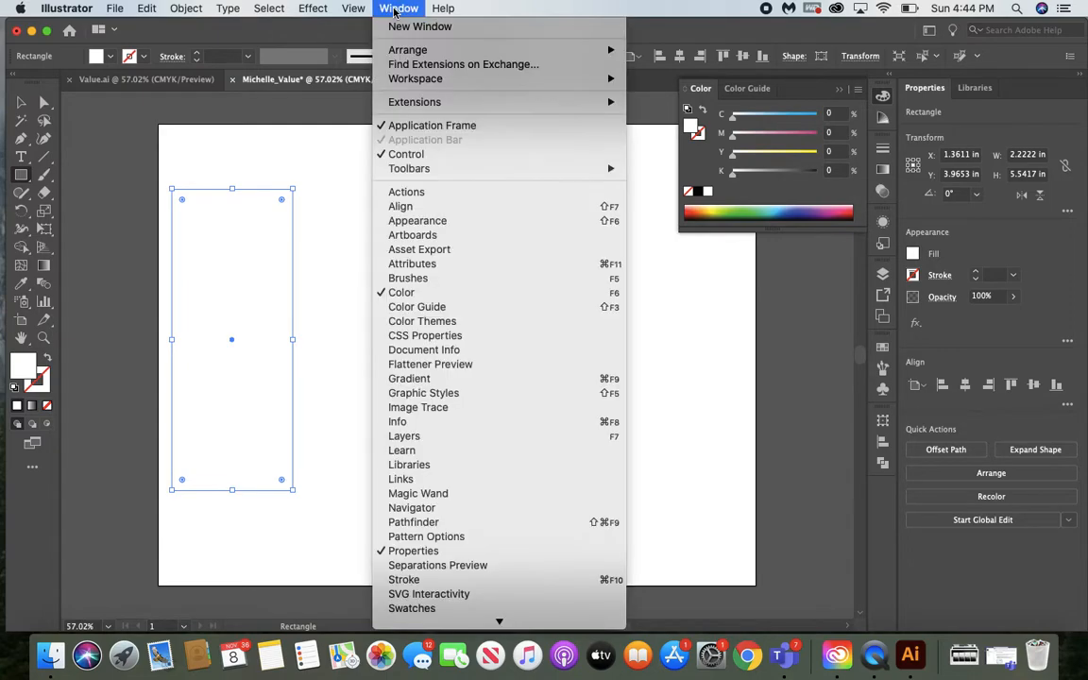
pyautogui.click(435, 381)
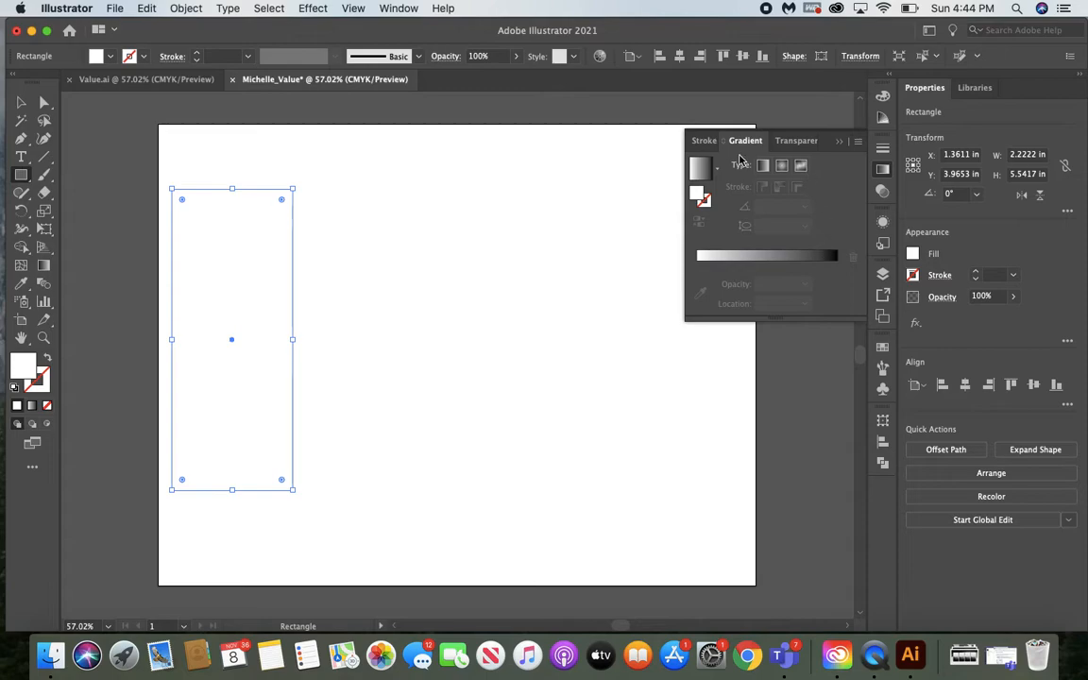
pyautogui.click(763, 264)
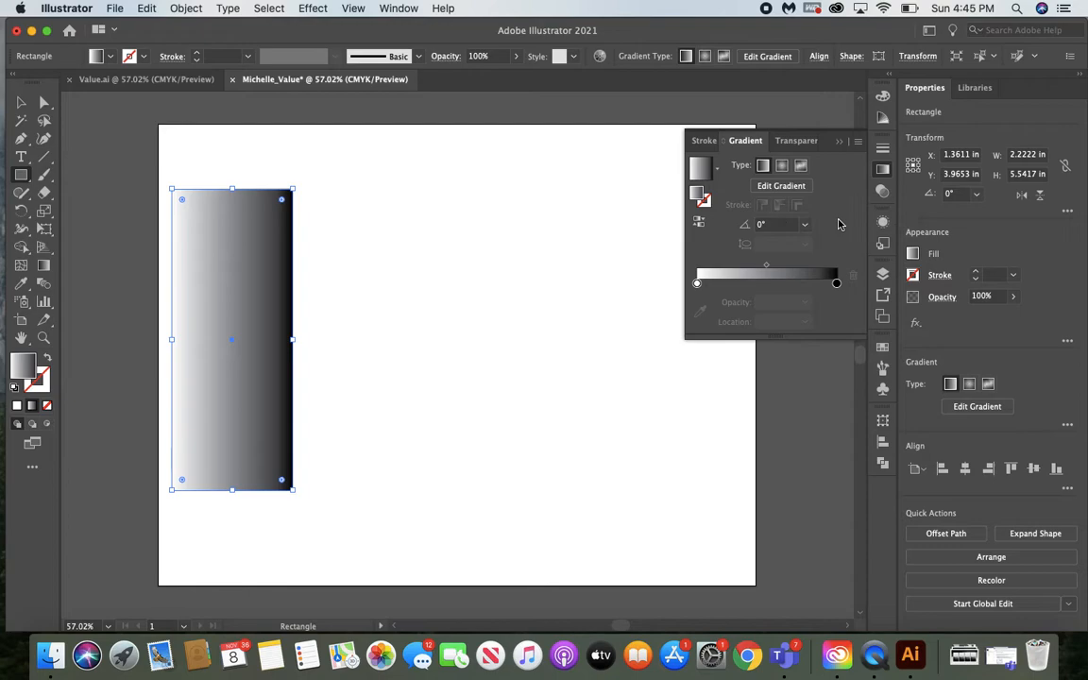
# Try the radial and freeform gradient types on the rectangle and return to the linear type
pyautogui.click(783, 167)
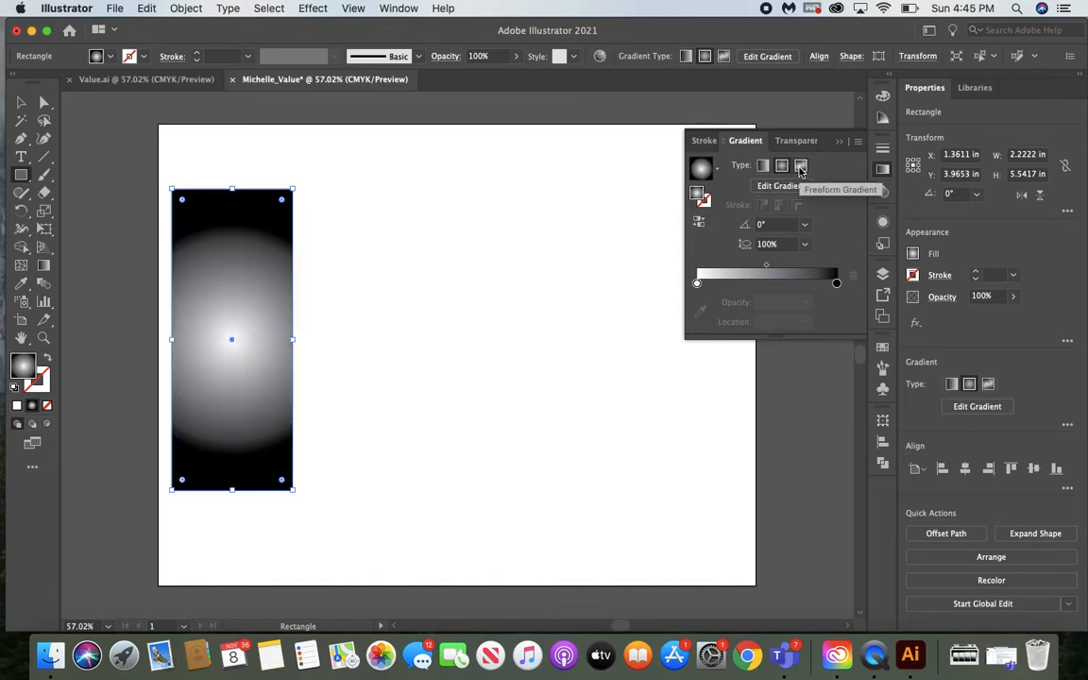
pyautogui.click(800, 168)
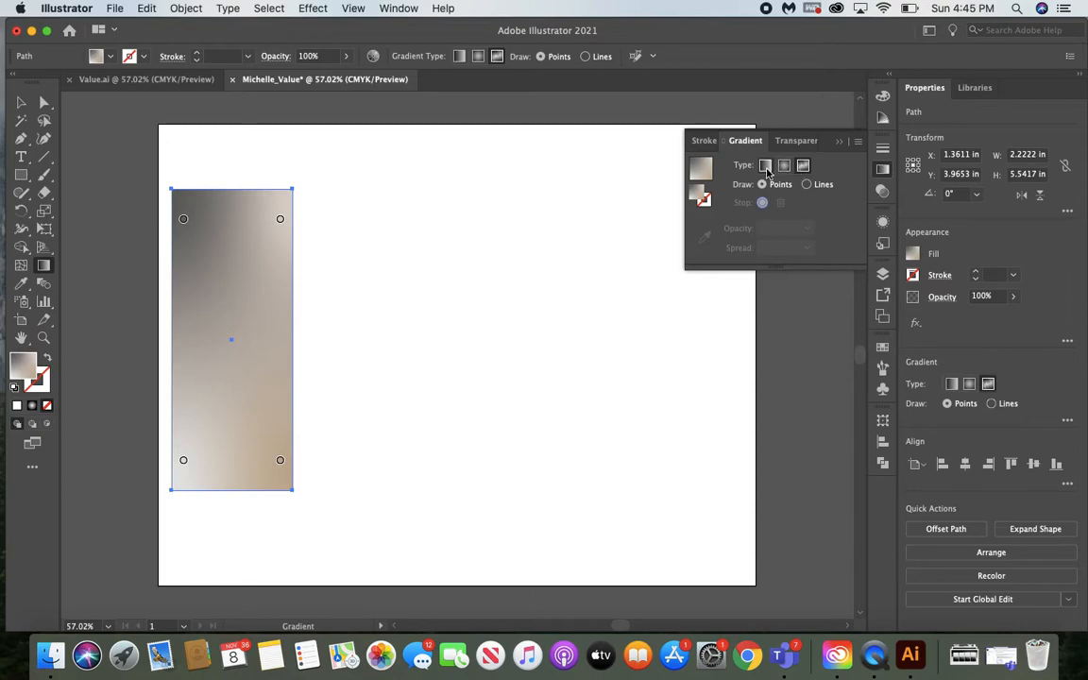
pyautogui.click(766, 167)
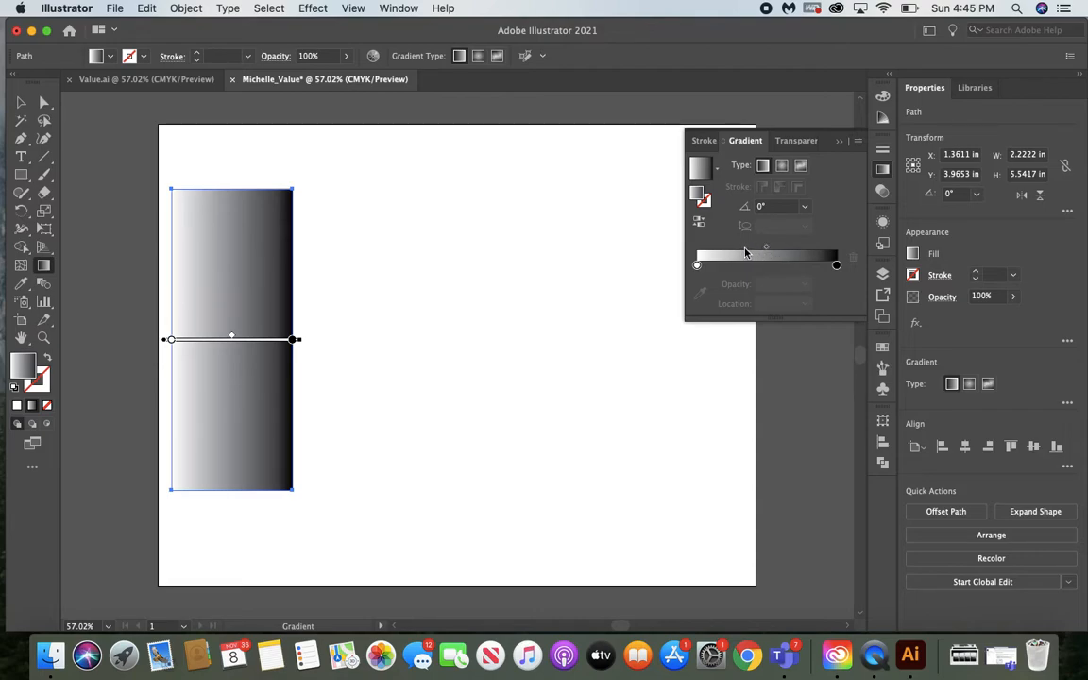
# Try sliding the white and black color stops and the midpoint along the gradient, returning both stops to the ends
pyautogui.moveTo(697, 266)
pyautogui.mouseDown()
pyautogui.moveTo(792, 269)
pyautogui.moveTo(697, 266)
pyautogui.mouseUp()
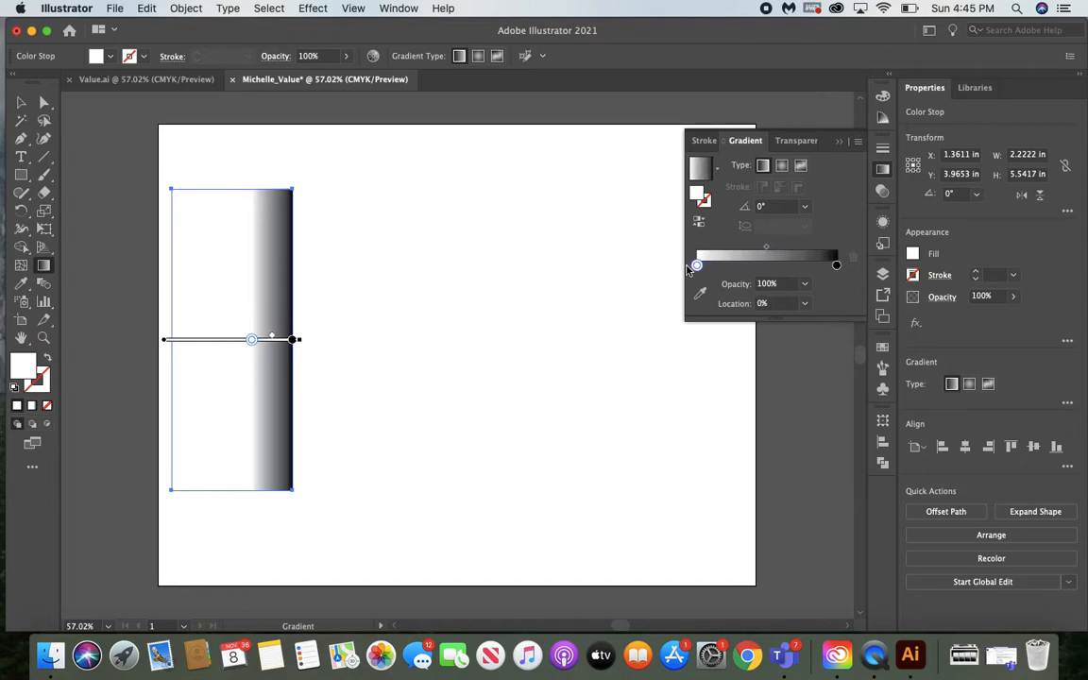
pyautogui.moveTo(840, 268); pyautogui.dragTo(725, 267)
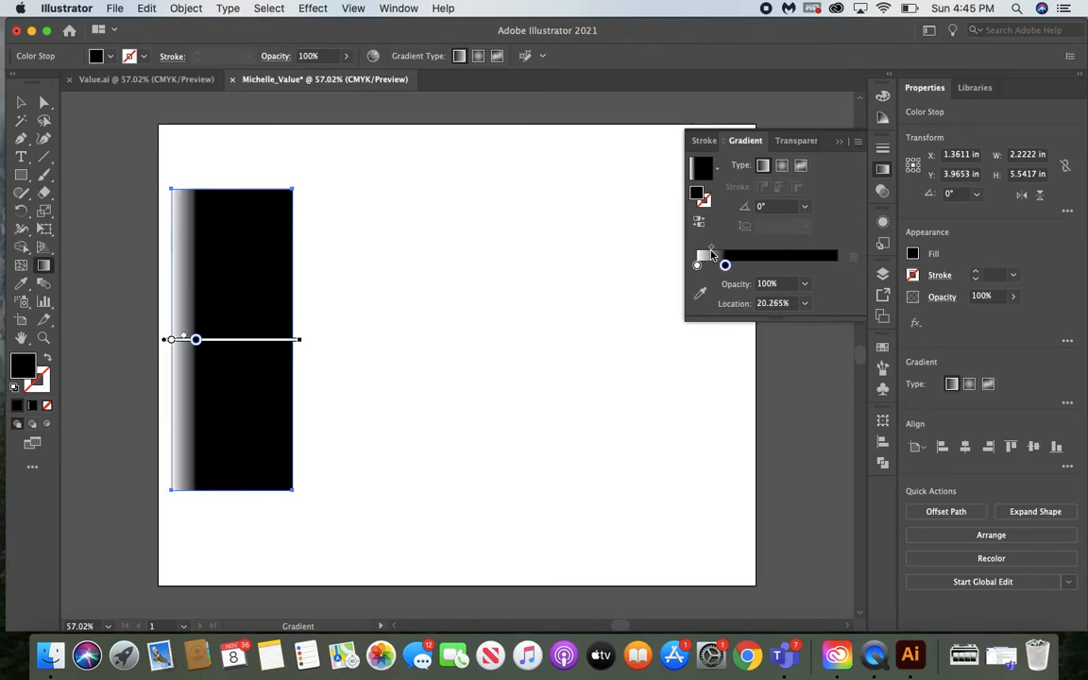
pyautogui.moveTo(712, 249); pyautogui.dragTo(850, 276)
pyautogui.click(725, 267)
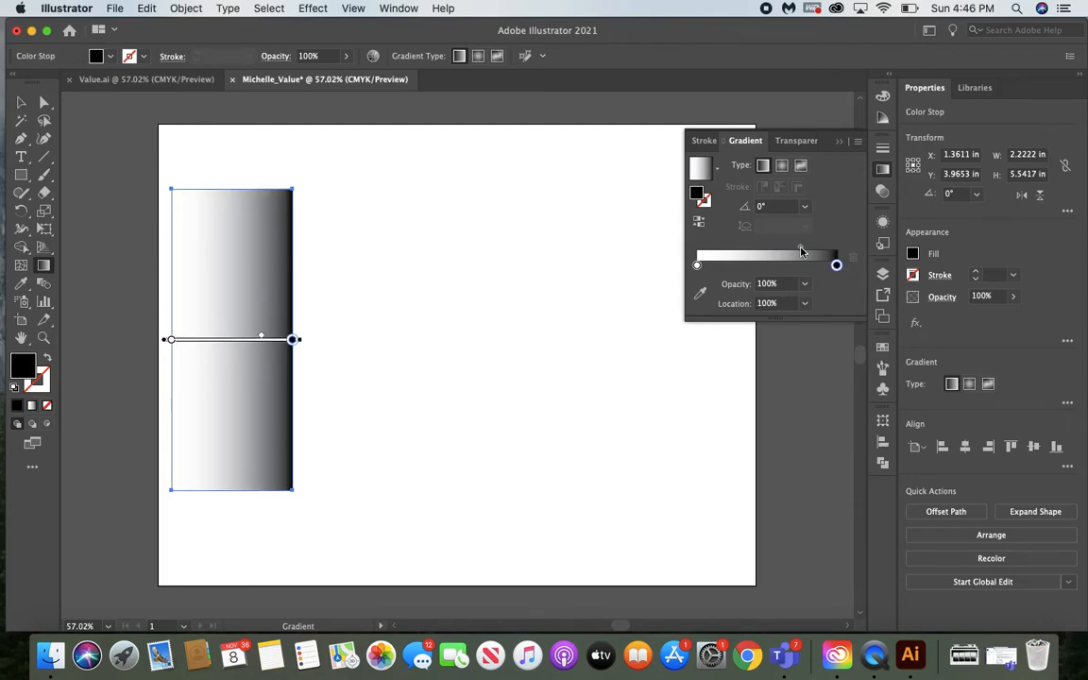
# Move the gradient's midpoint to about 49.75% so the white-to-black blend is even
pyautogui.moveTo(800, 247); pyautogui.dragTo(761, 251)
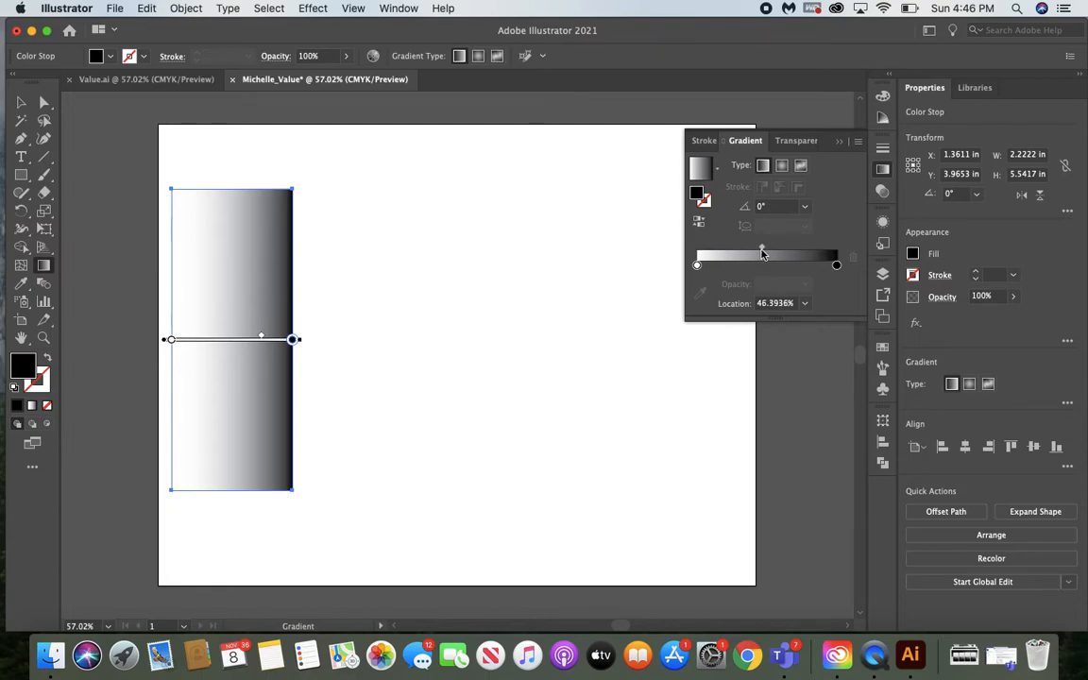
pyautogui.click(836, 268)
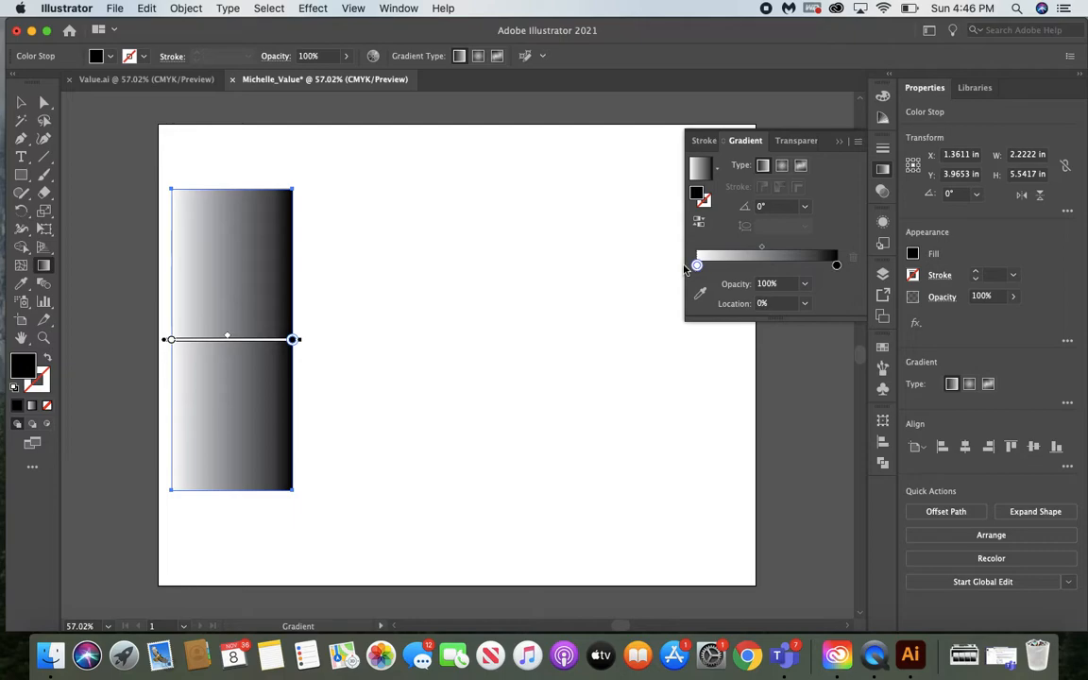
pyautogui.click(698, 264)
pyautogui.moveTo(762, 251); pyautogui.dragTo(675, 260)
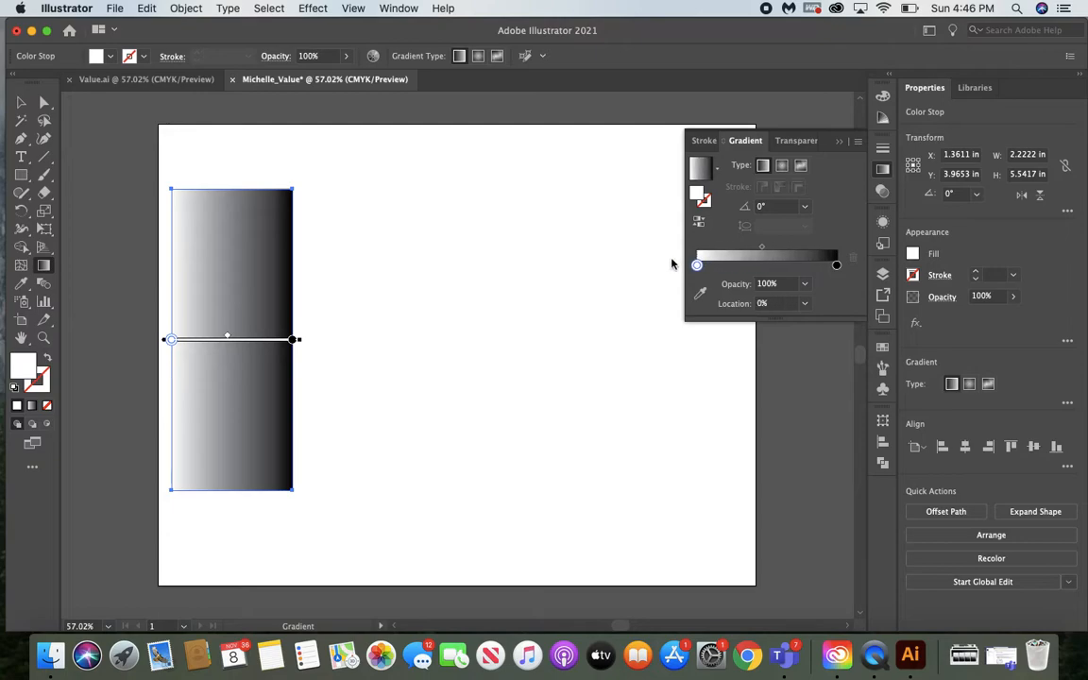
pyautogui.click(762, 248)
pyautogui.moveTo(763, 251); pyautogui.dragTo(768, 251)
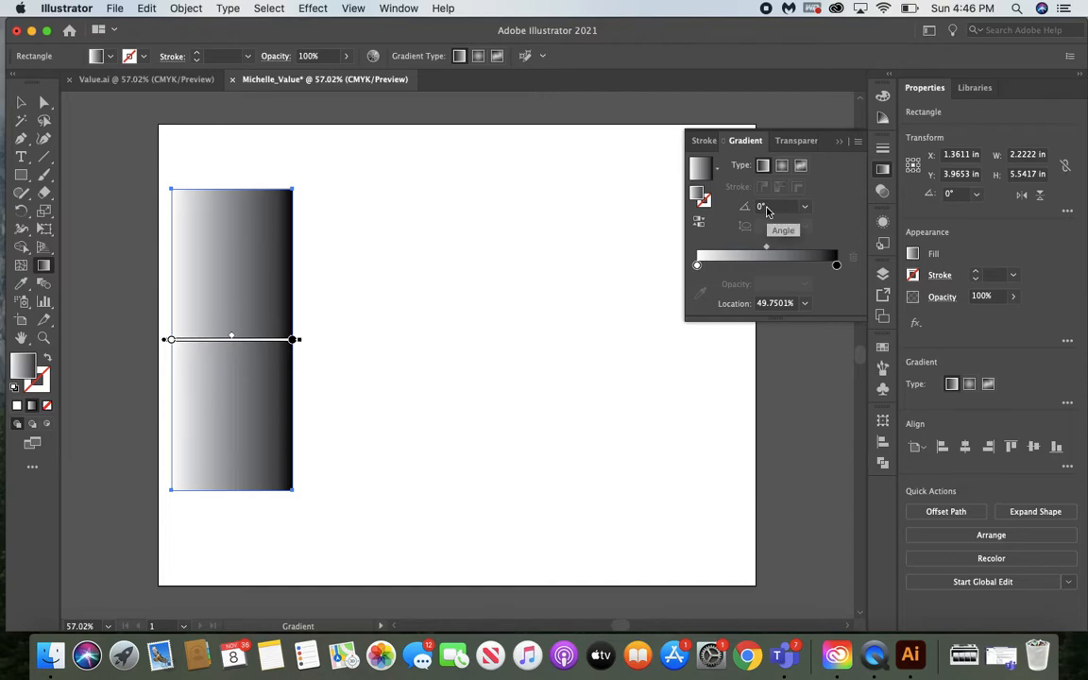
# Set the rectangle's gradient angle to 90° and close the gradient settings
pyautogui.click(767, 208)
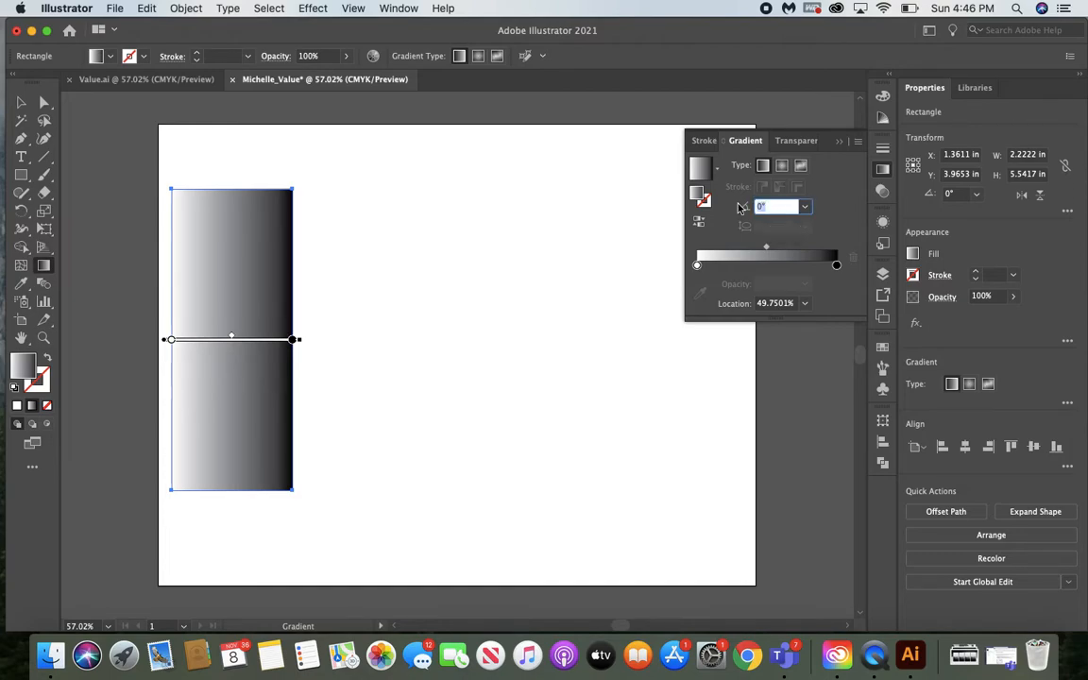
pyautogui.write('90')
pyautogui.press('Return')
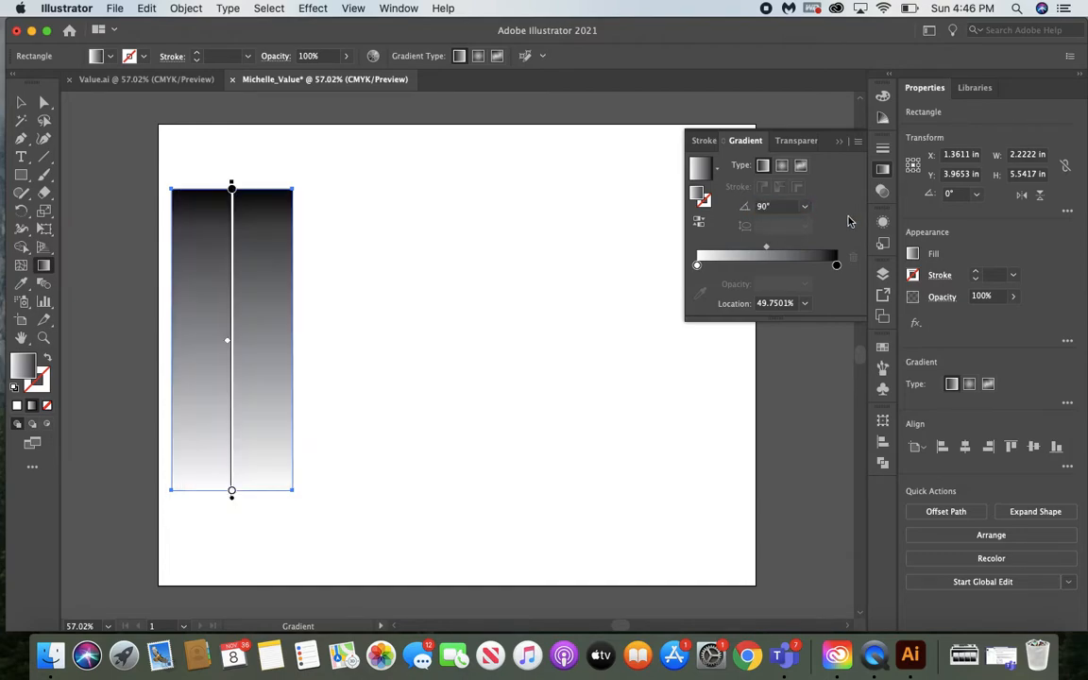
pyautogui.click(838, 141)
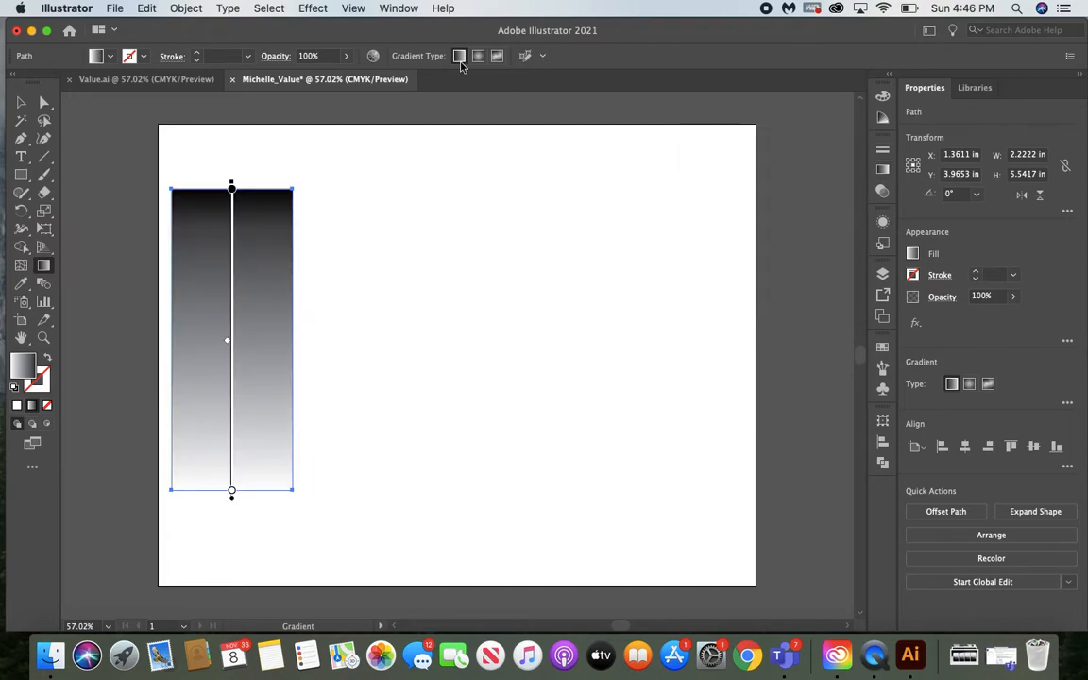
# Duplicate the gradient rectangle by copying and pasting it onto the artboard
pyautogui.click(20, 104)
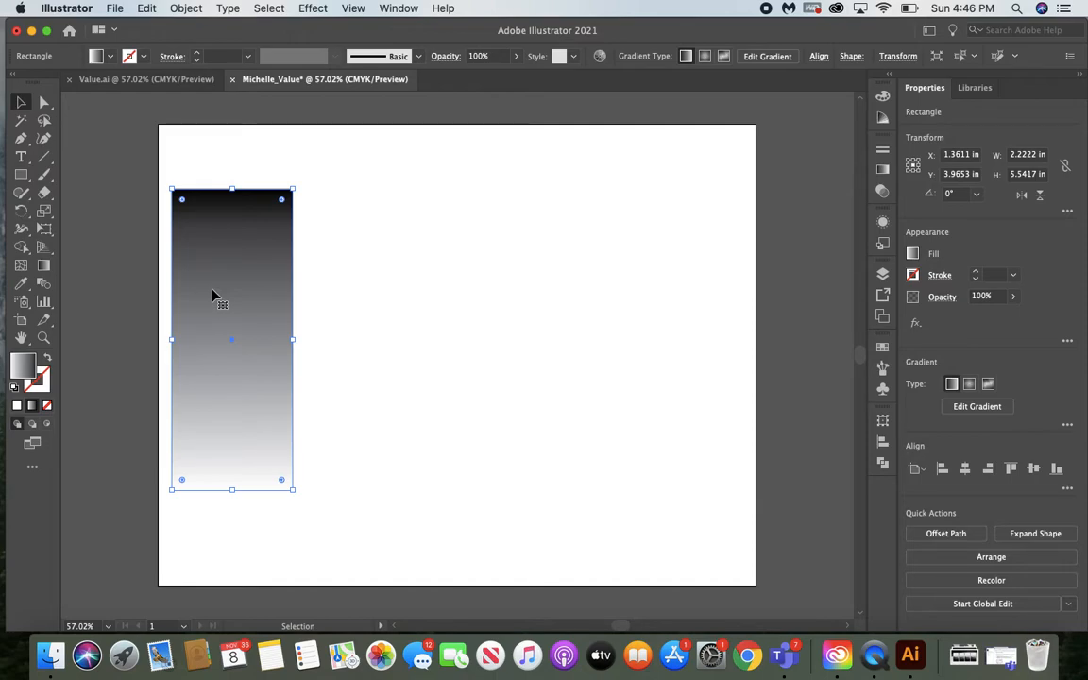
pyautogui.press('a')
pyautogui.press('super+c')
pyautogui.press('super+v')
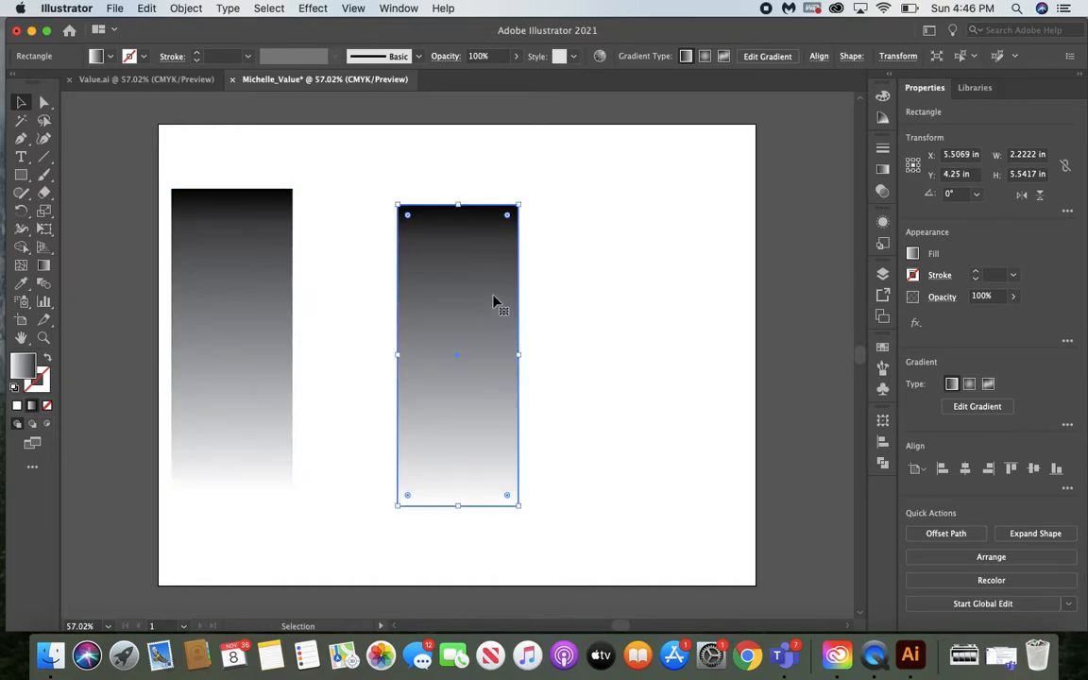
# Enlarge the copied gradient rectangle to cover the whole 11 × 8.5 in artboard and send it to the back
pyautogui.moveTo(448, 269); pyautogui.dragTo(215, 193)
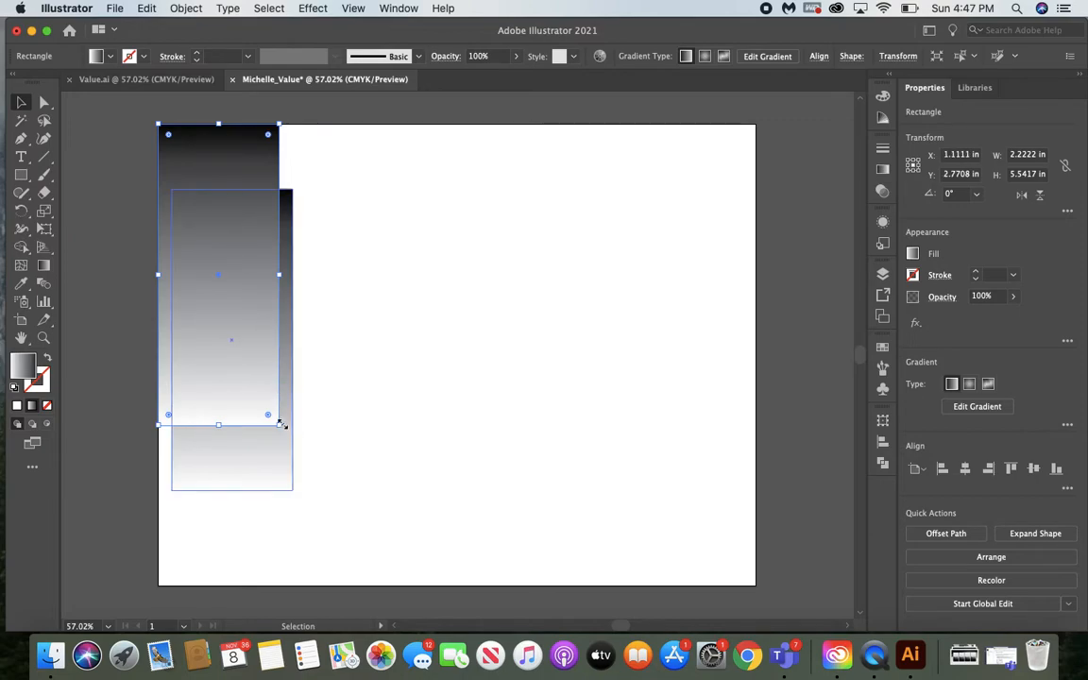
pyautogui.moveTo(279, 426); pyautogui.dragTo(756, 586)
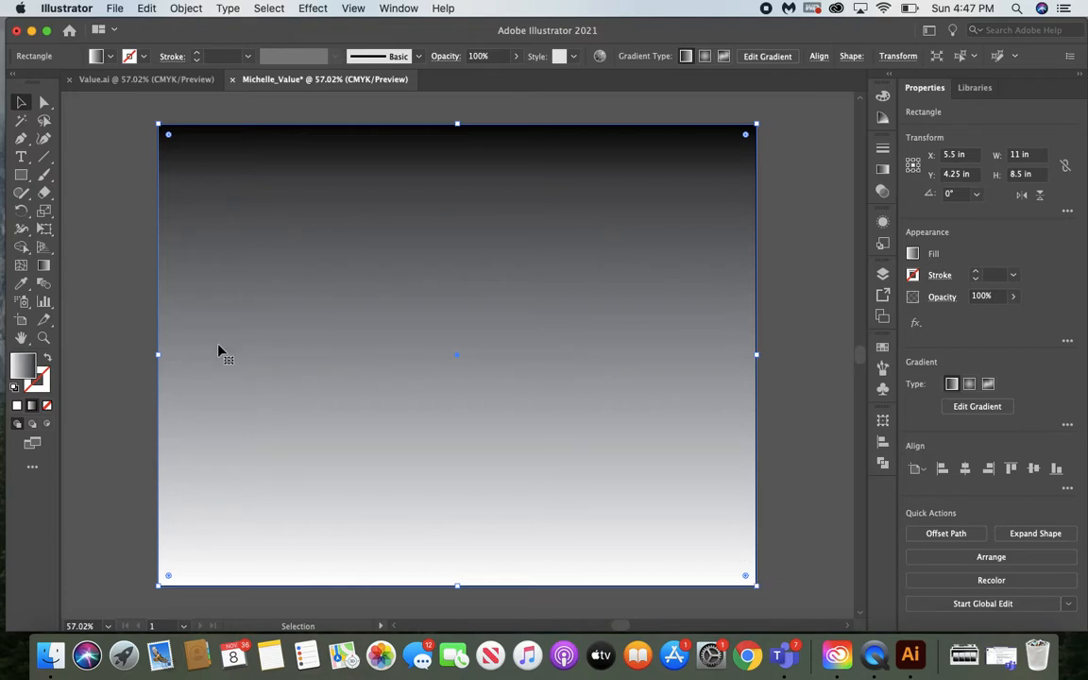
pyautogui.click(186, 8)
pyautogui.moveTo(203, 42)
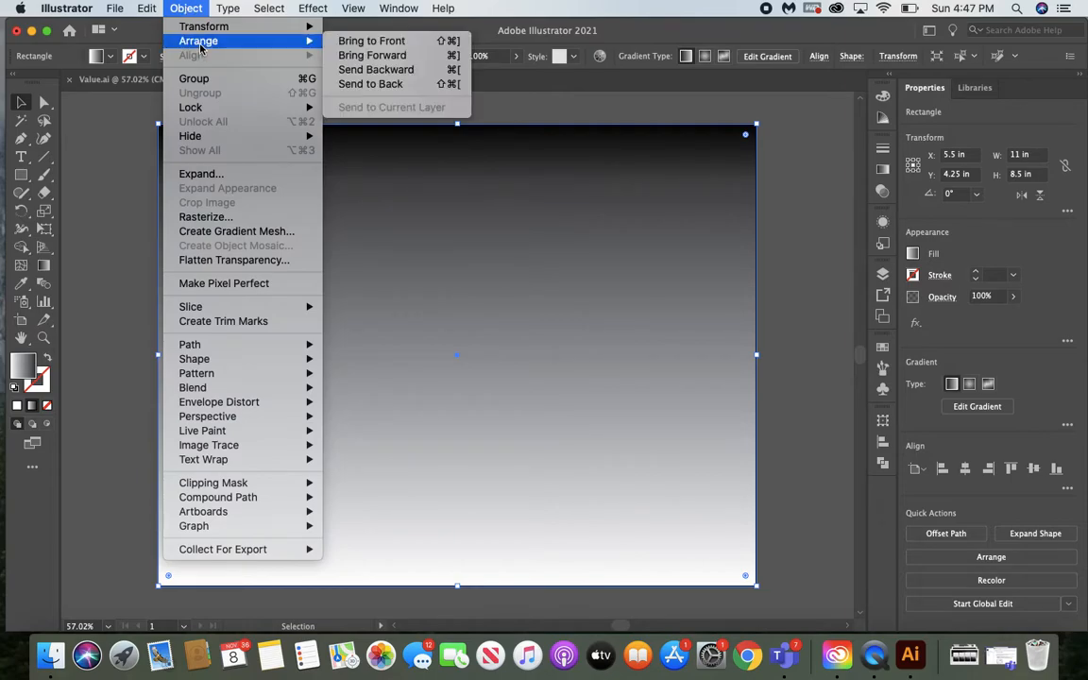
pyautogui.click(370, 84)
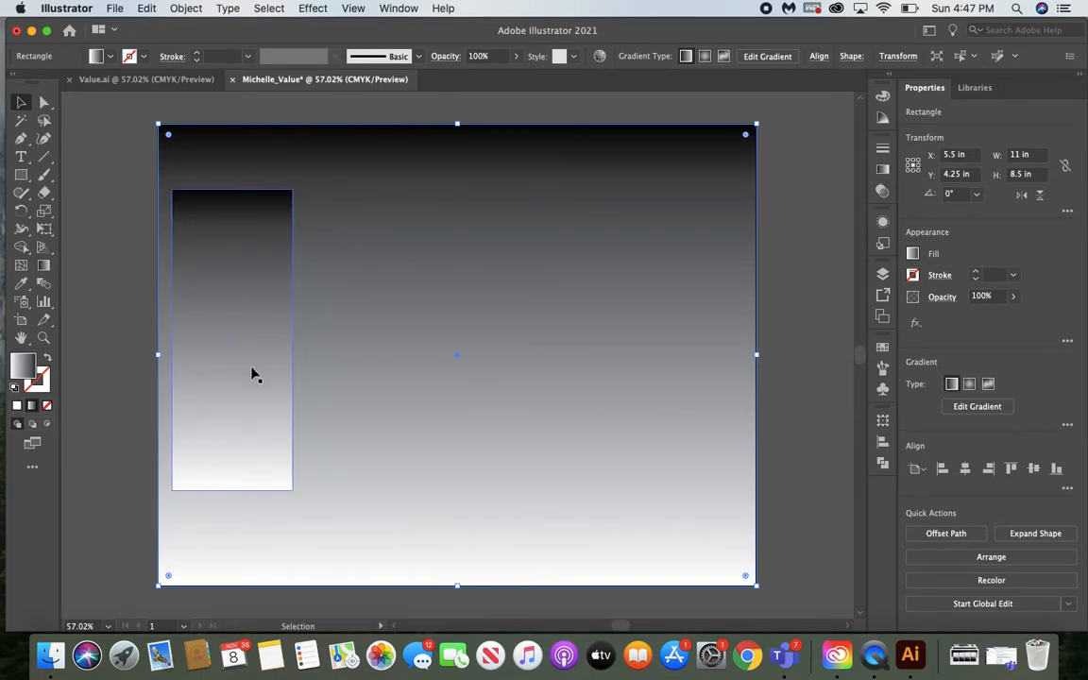
# Compare with the Value.ai example and reflect the small gradient rectangle across the horizontal axis
pyautogui.click(174, 81)
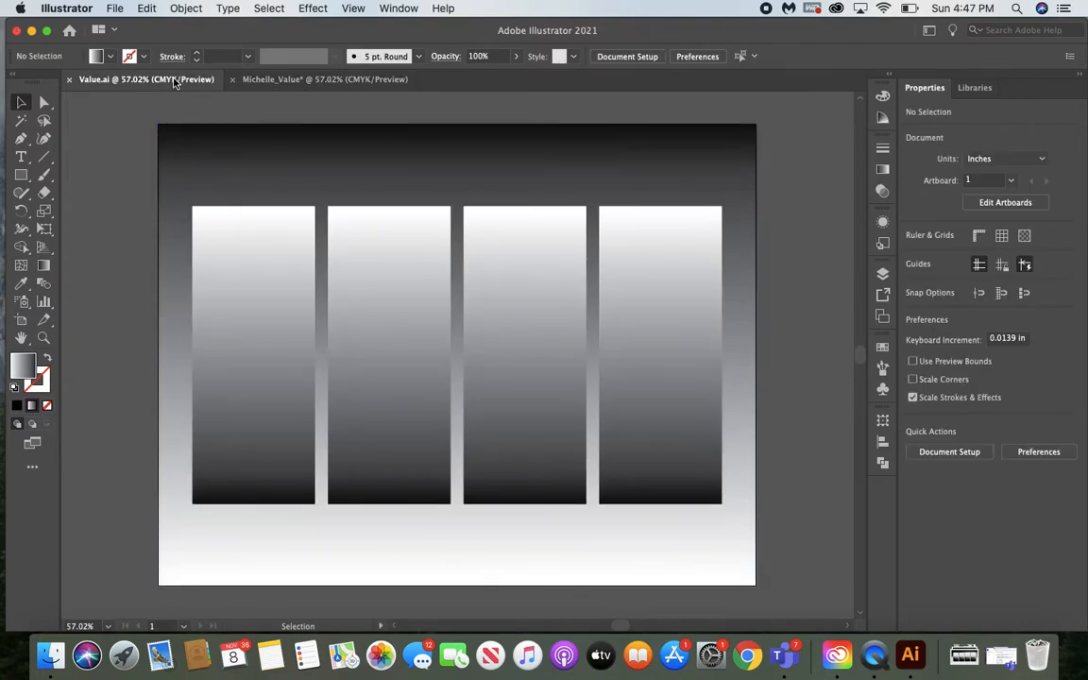
pyautogui.click(273, 83)
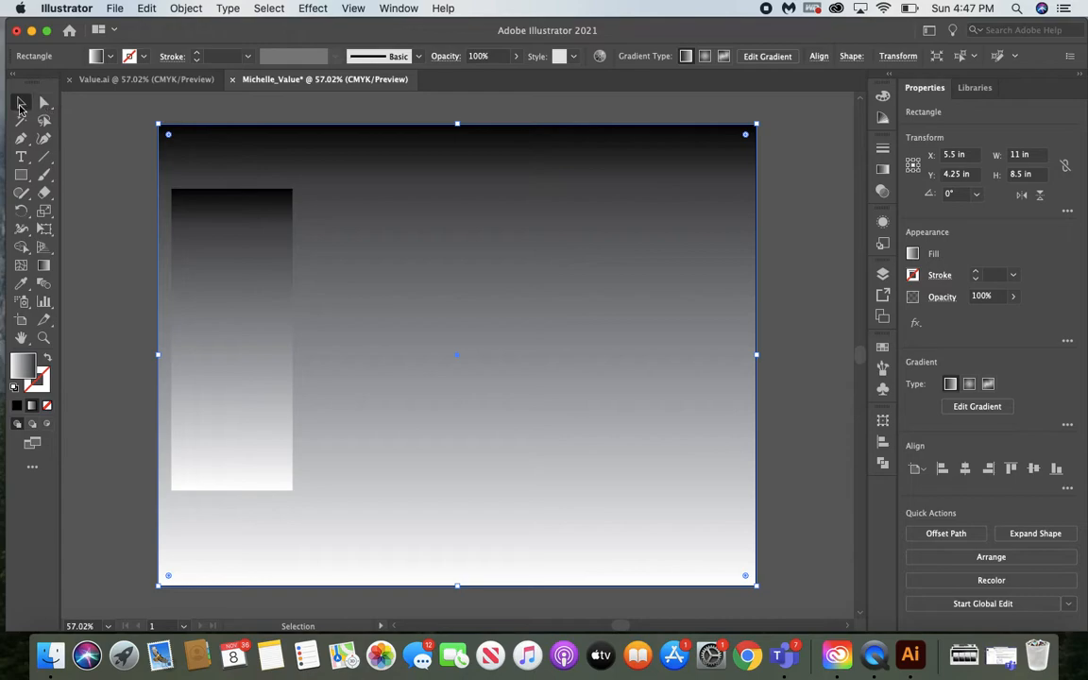
pyautogui.click(254, 326)
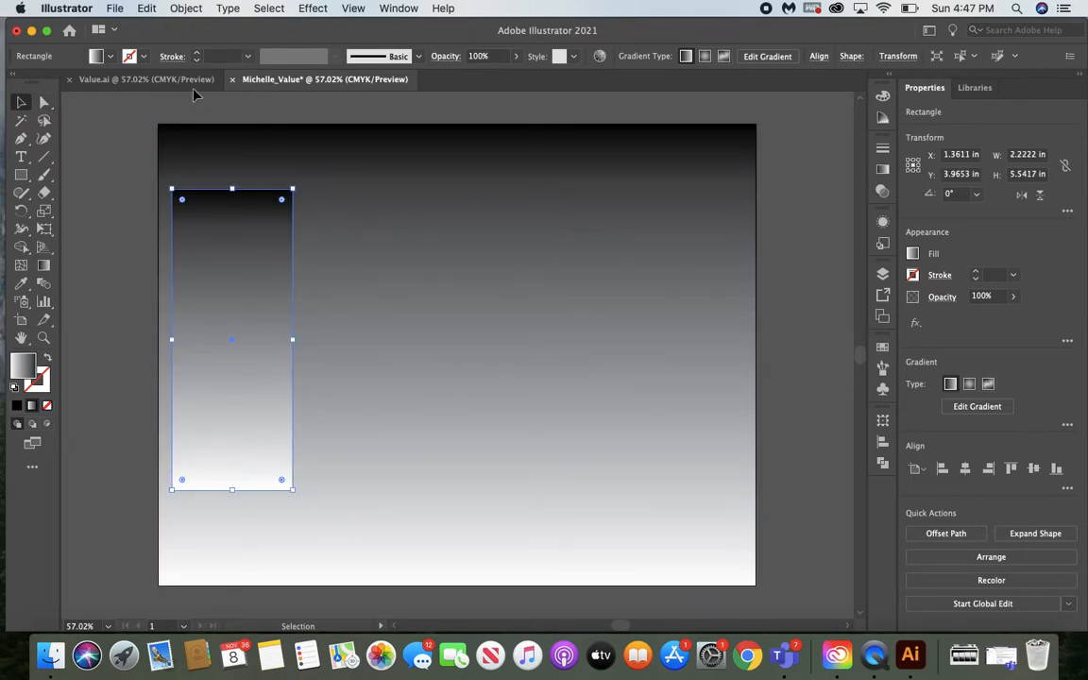
pyautogui.click(186, 9)
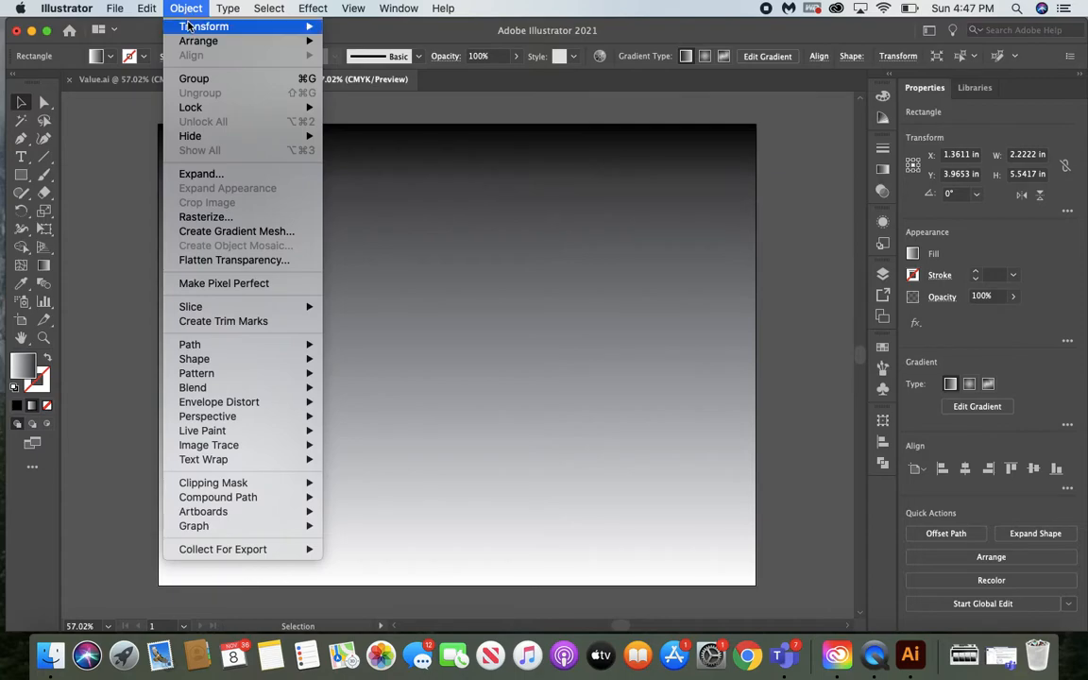
pyautogui.moveTo(189, 28)
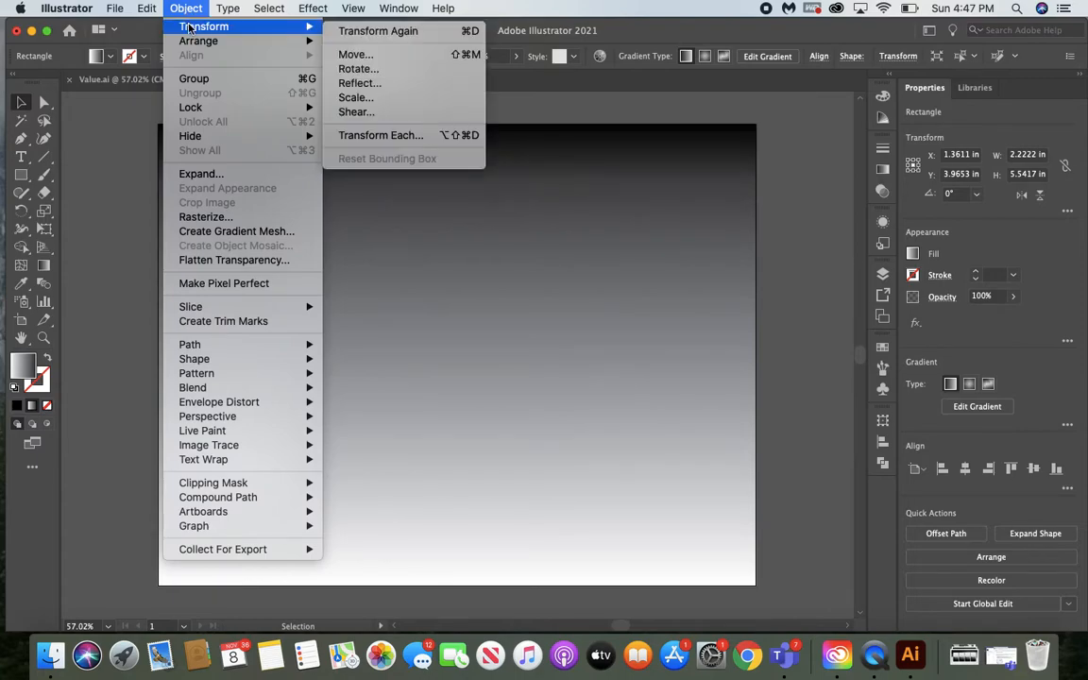
pyautogui.click(373, 83)
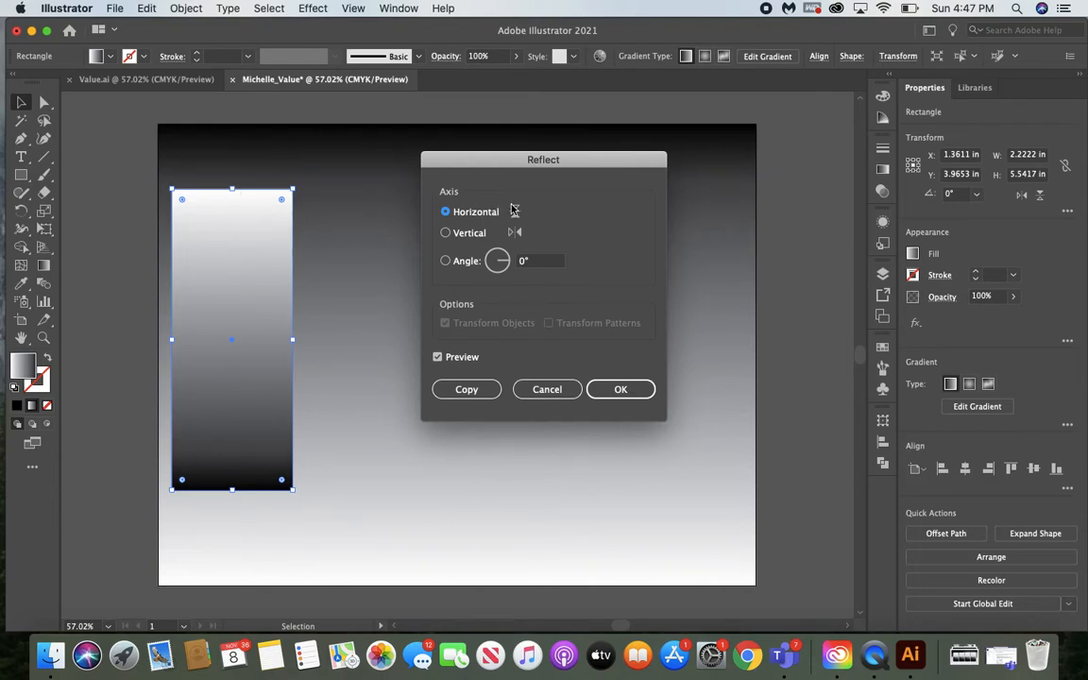
pyautogui.click(622, 388)
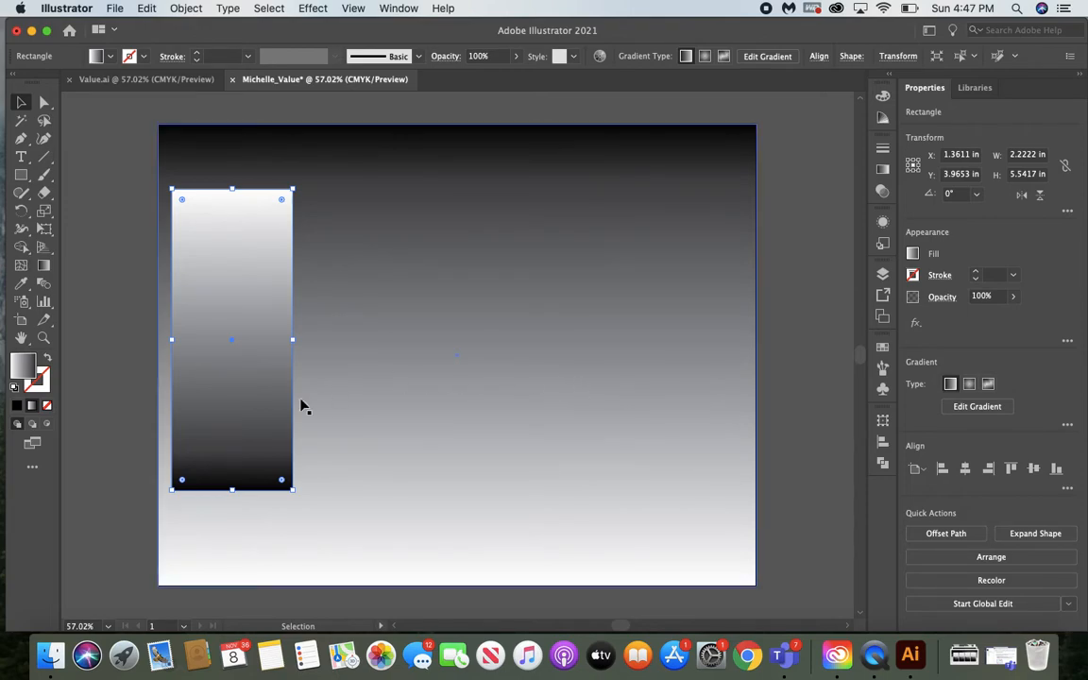
# Move the reflected rectangle slightly inward from the artboard's edge and paste three copies beside it, forming a level row of four
pyautogui.moveTo(263, 425); pyautogui.dragTo(282, 430)
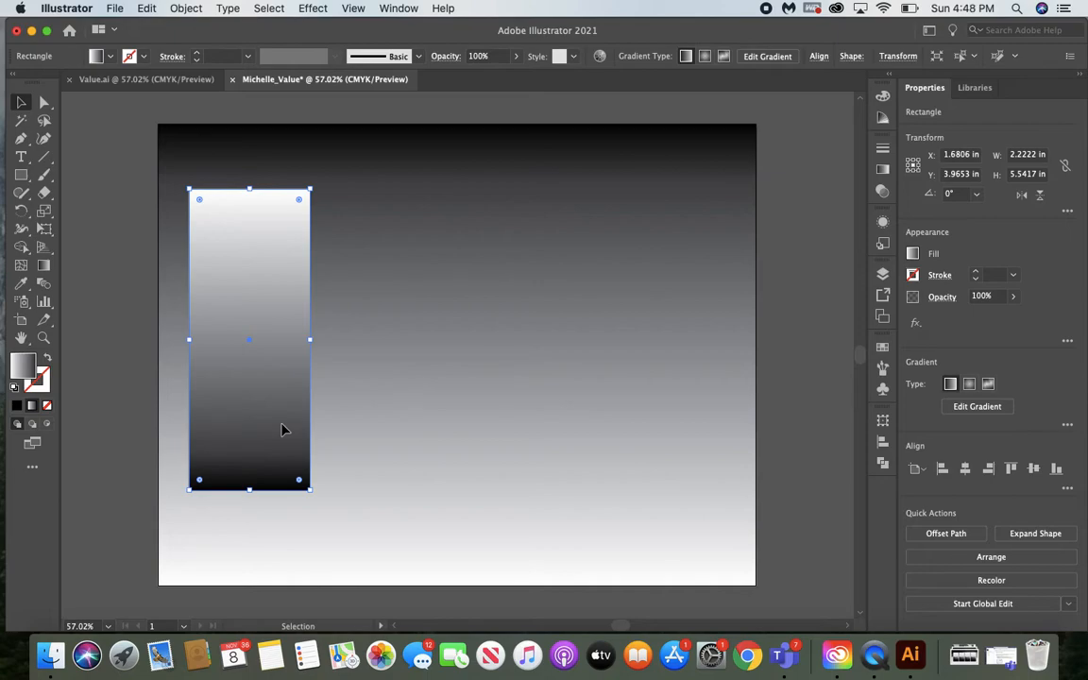
pyautogui.press('a')
pyautogui.press('super+v')
pyautogui.press('v')
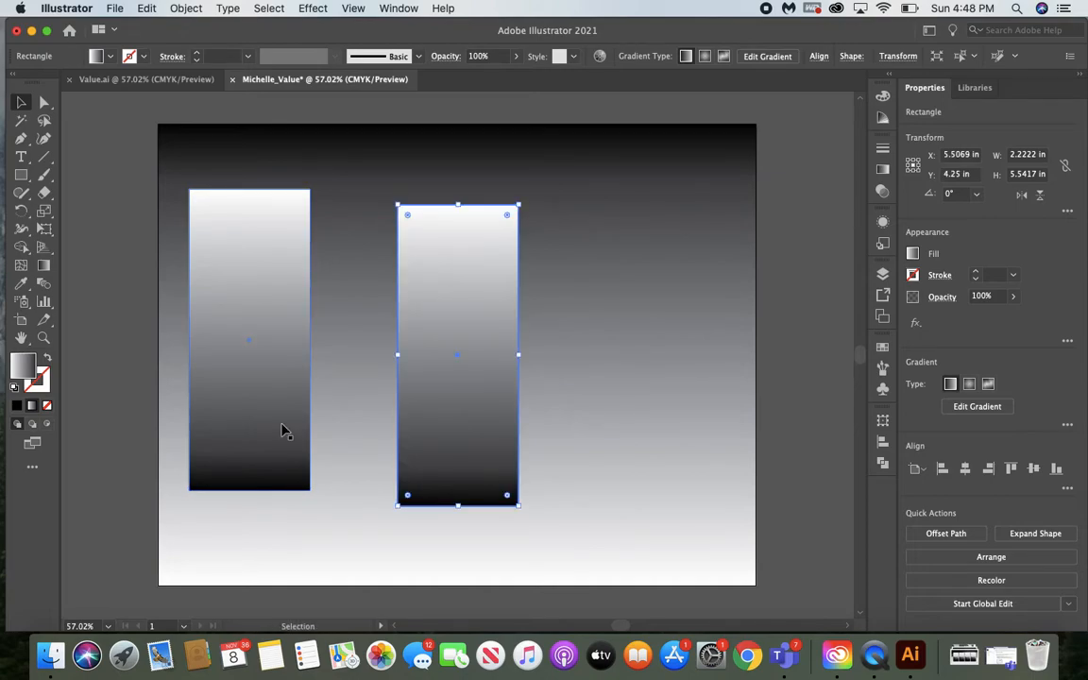
pyautogui.moveTo(436, 319); pyautogui.dragTo(374, 306)
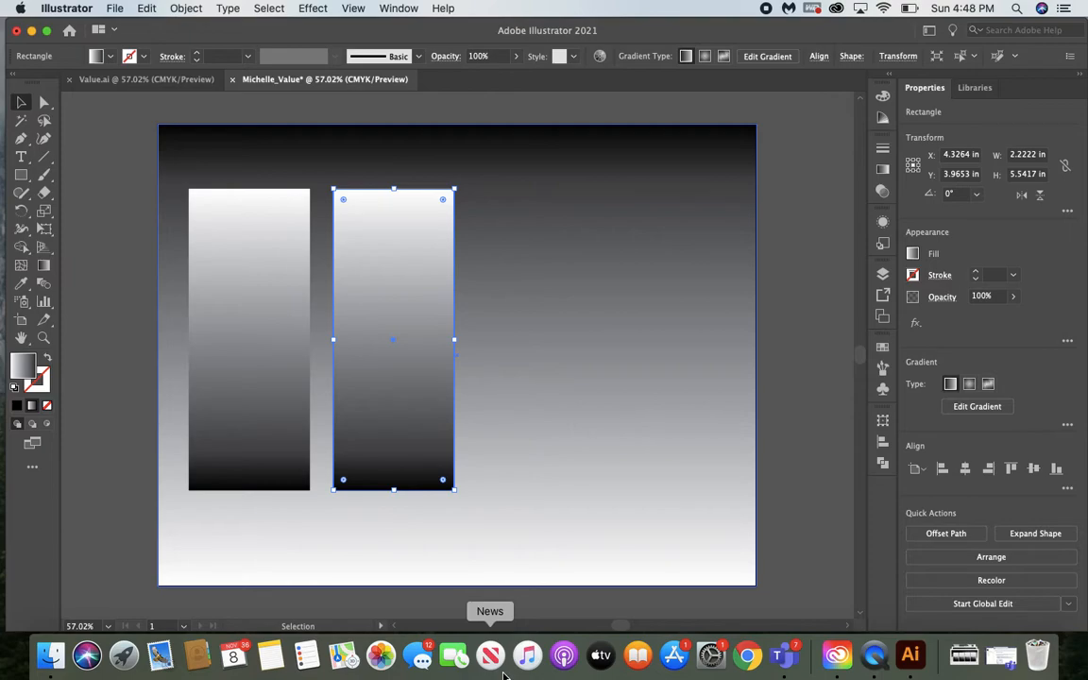
pyautogui.press('super+v')
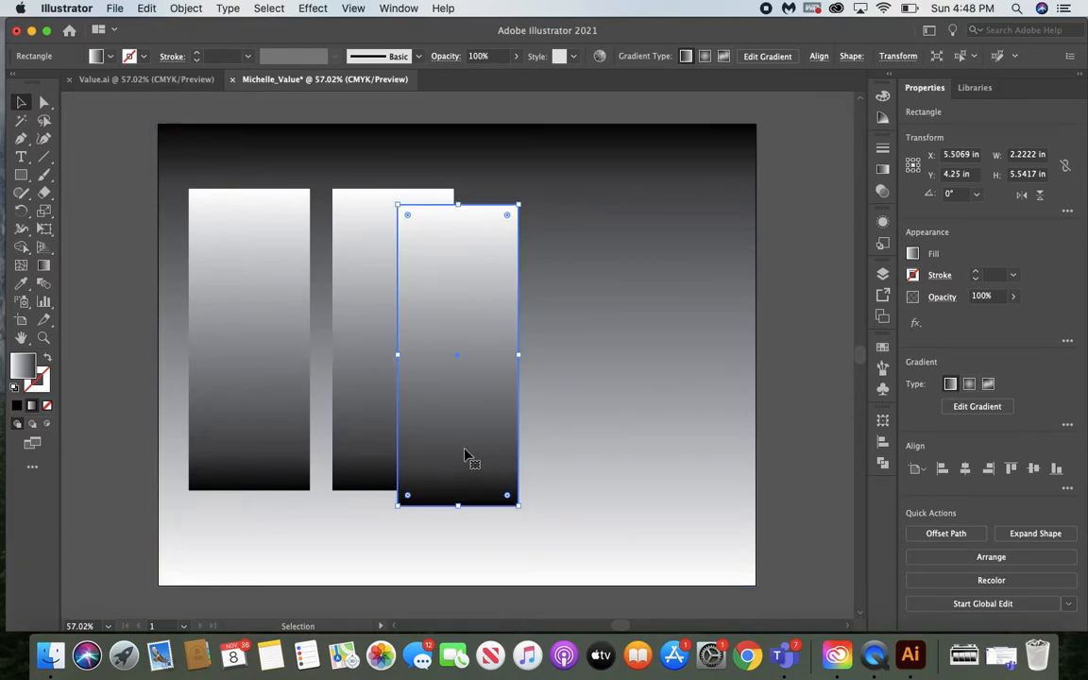
pyautogui.moveTo(459, 453); pyautogui.dragTo(656, 408)
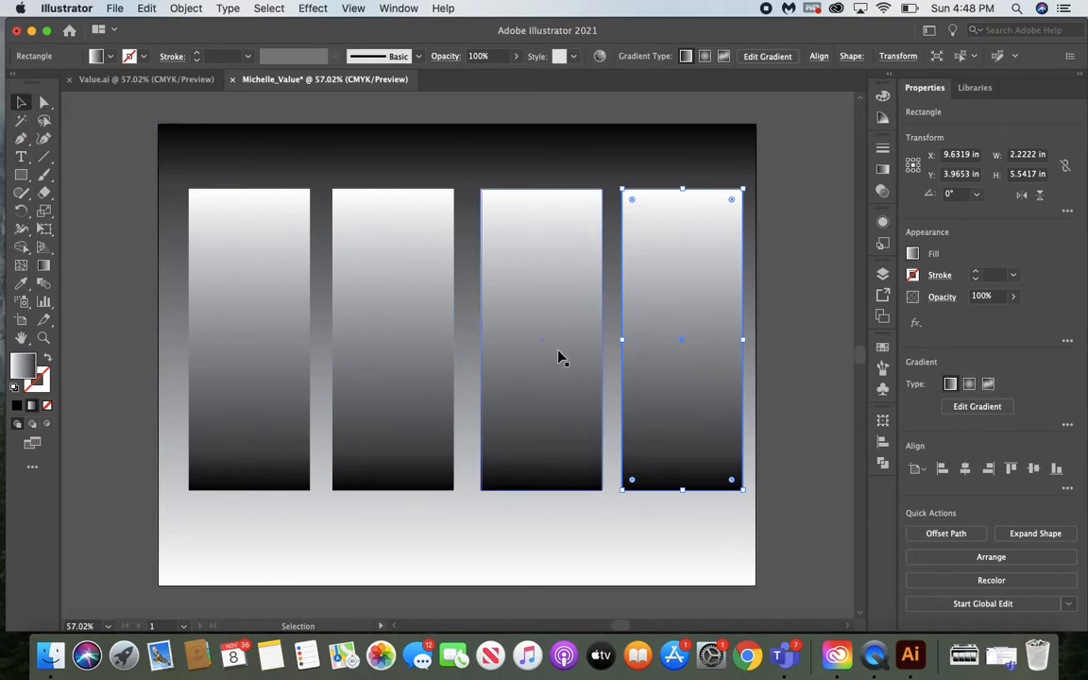
# Select all four small rectangles and move them together so the row is centred horizontally at X 5.5 in
pyautogui.press('shift')
pyautogui.keyDown('shift'); pyautogui.click(576, 369); pyautogui.keyUp('shift')
pyautogui.keyDown('shift'); pyautogui.click(396, 359); pyautogui.keyUp('shift')
pyautogui.keyDown('shift'); pyautogui.click(250, 379); pyautogui.keyUp('shift')
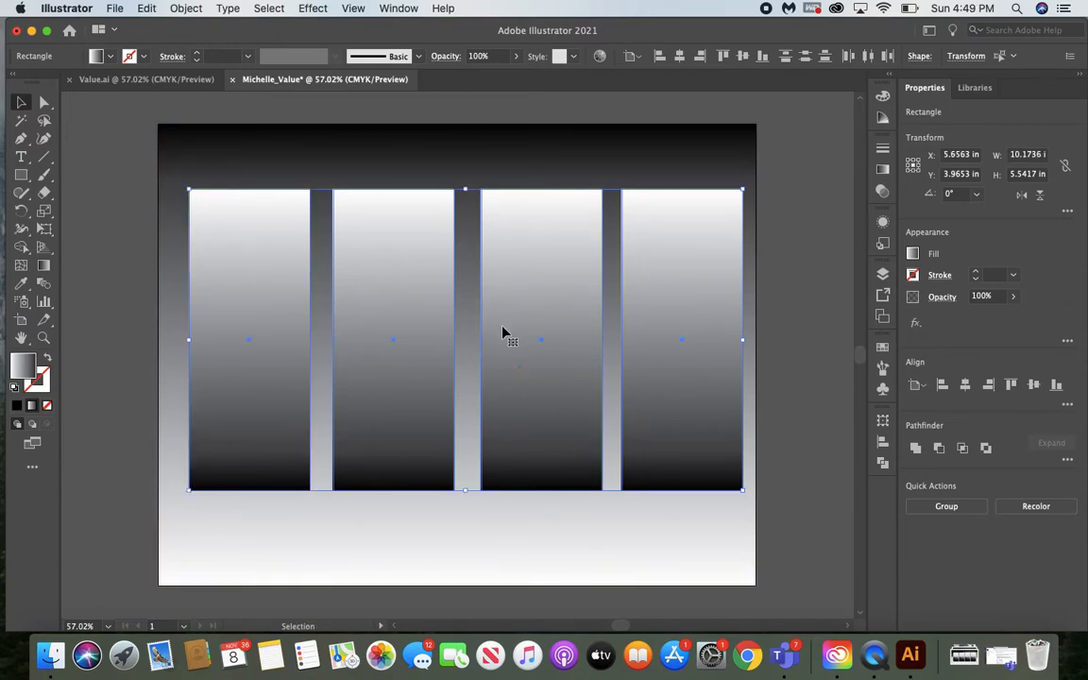
pyautogui.moveTo(570, 273); pyautogui.dragTo(544, 263)
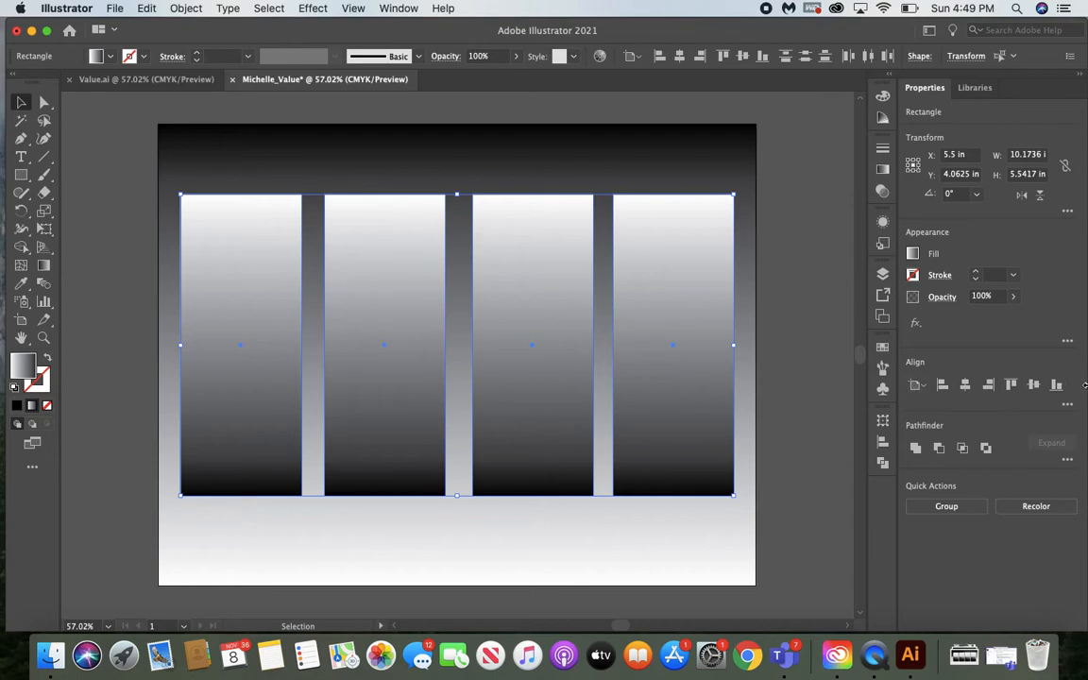
# Align the four rectangles to the artboard's top edge and distribute their centres horizontally across it
pyautogui.click(387, 11)
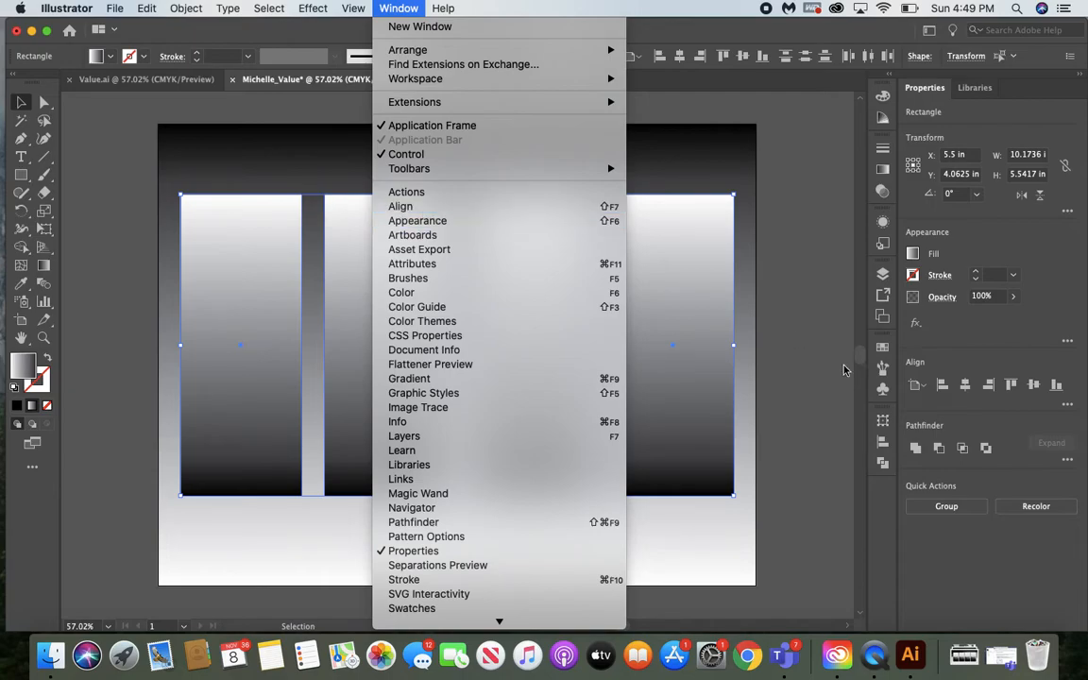
pyautogui.click(1068, 409)
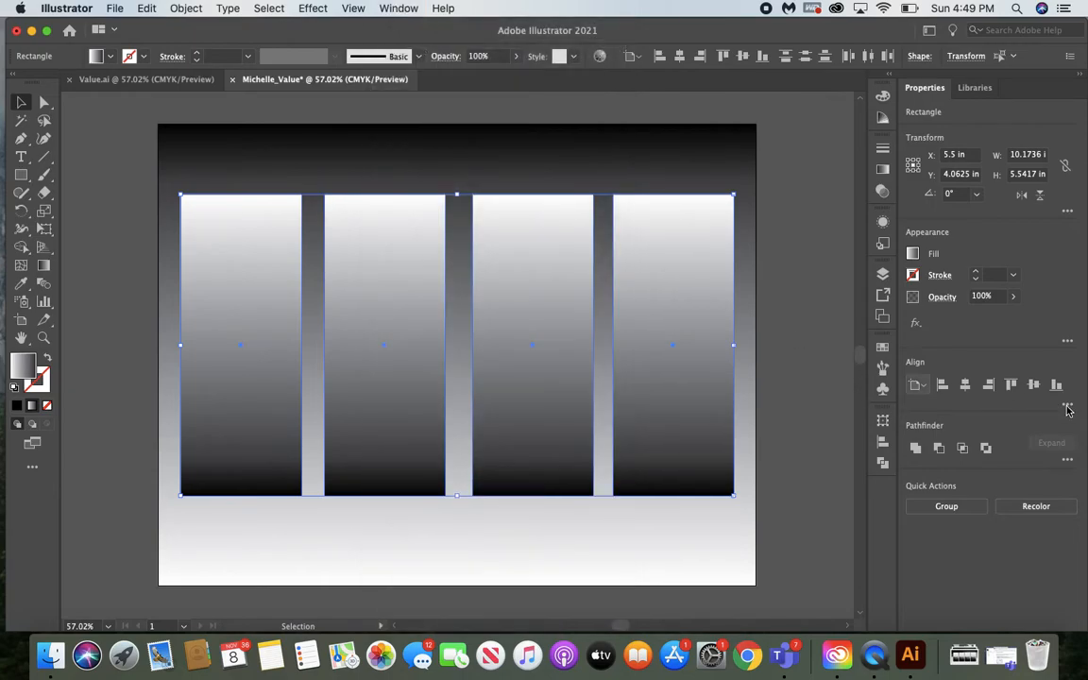
pyautogui.click(1067, 410)
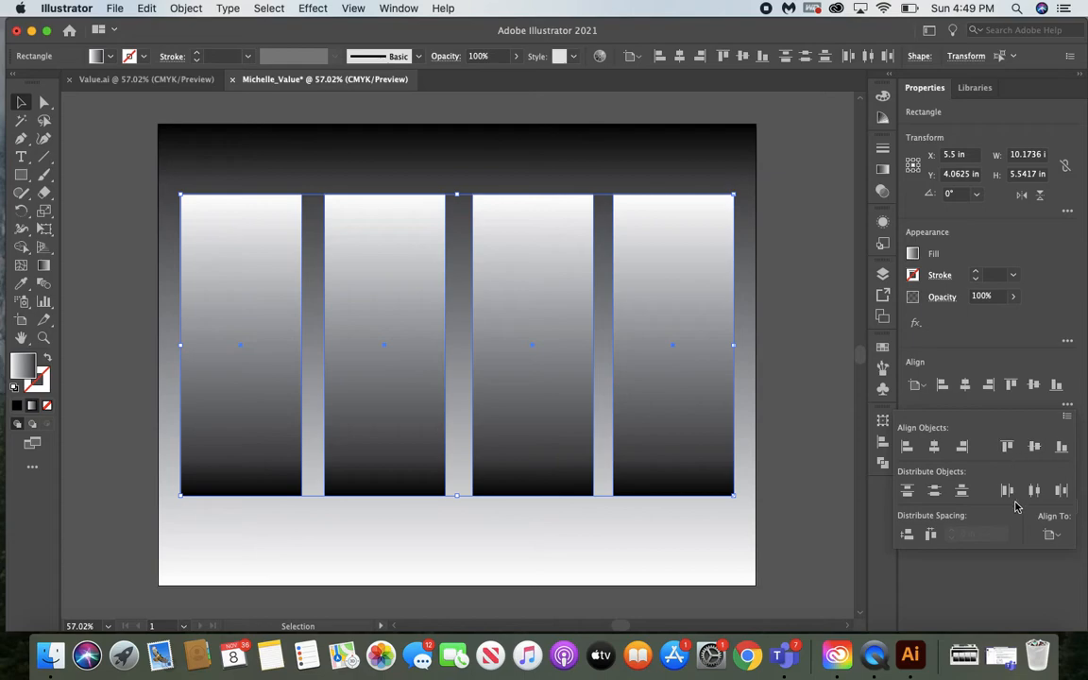
pyautogui.click(1010, 450)
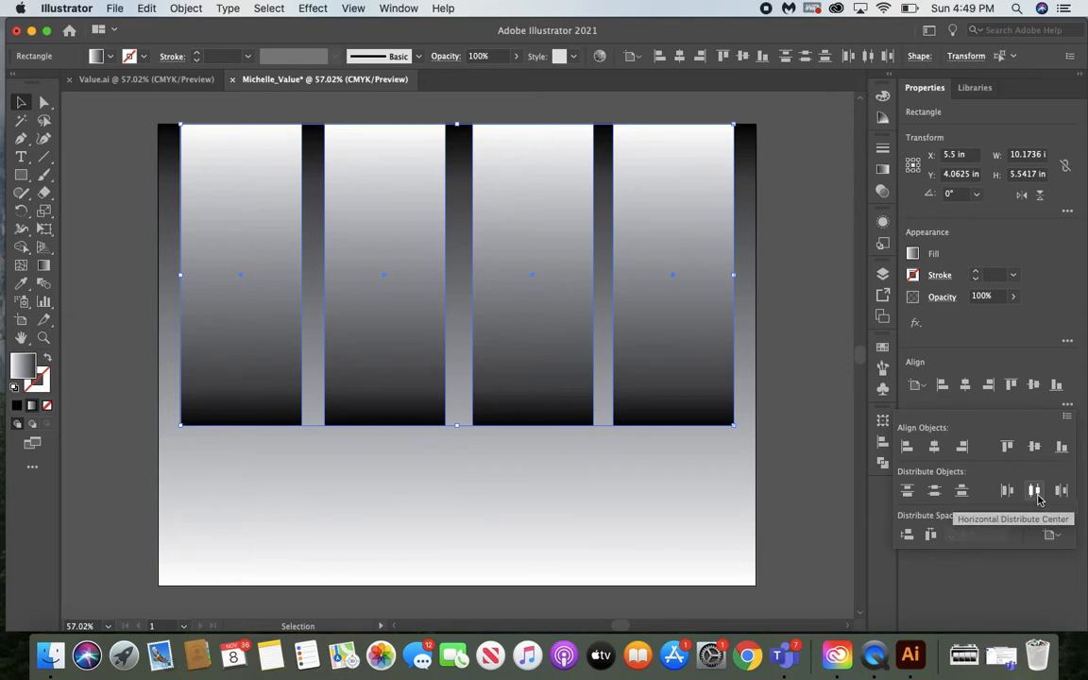
pyautogui.click(1035, 491)
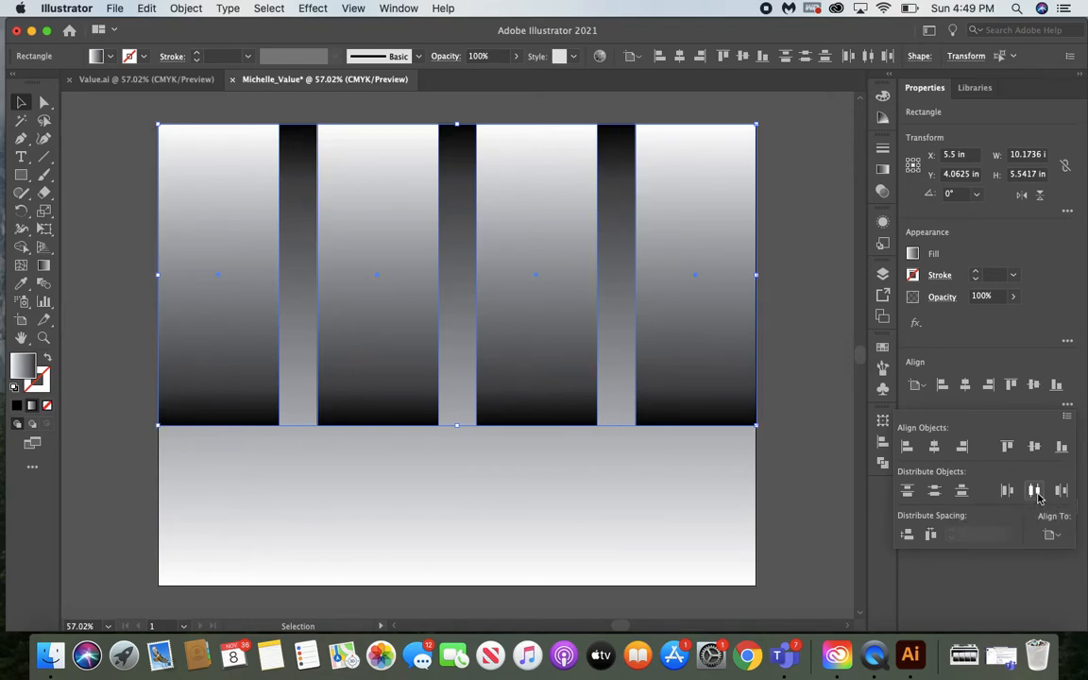
# Scale the row of four rectangles down to about 9.89 × 4.98 in and reposition it below the artboard's top edge, centred horizontally
pyautogui.click(728, 357)
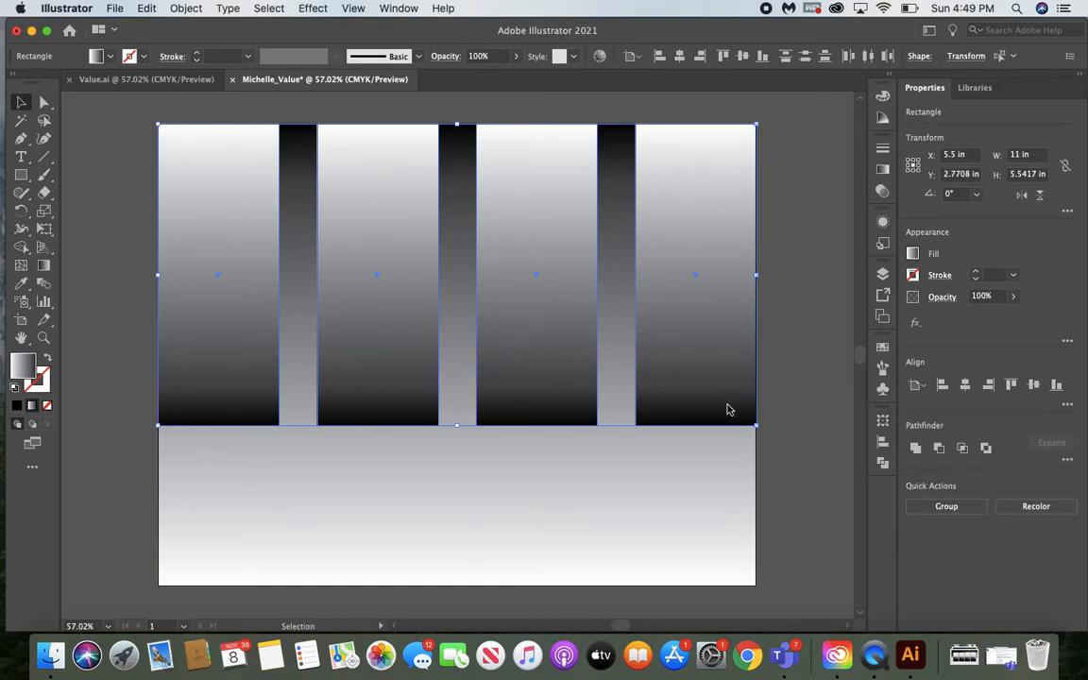
pyautogui.moveTo(727, 406); pyautogui.dragTo(718, 461)
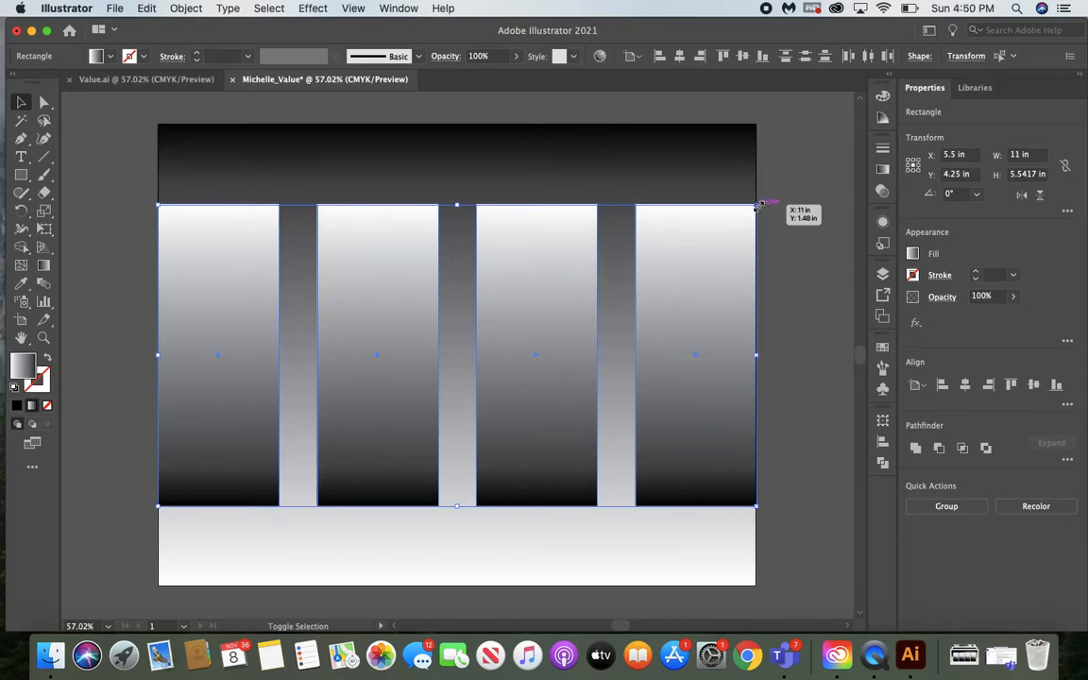
pyautogui.moveTo(756, 204); pyautogui.dragTo(696, 234)
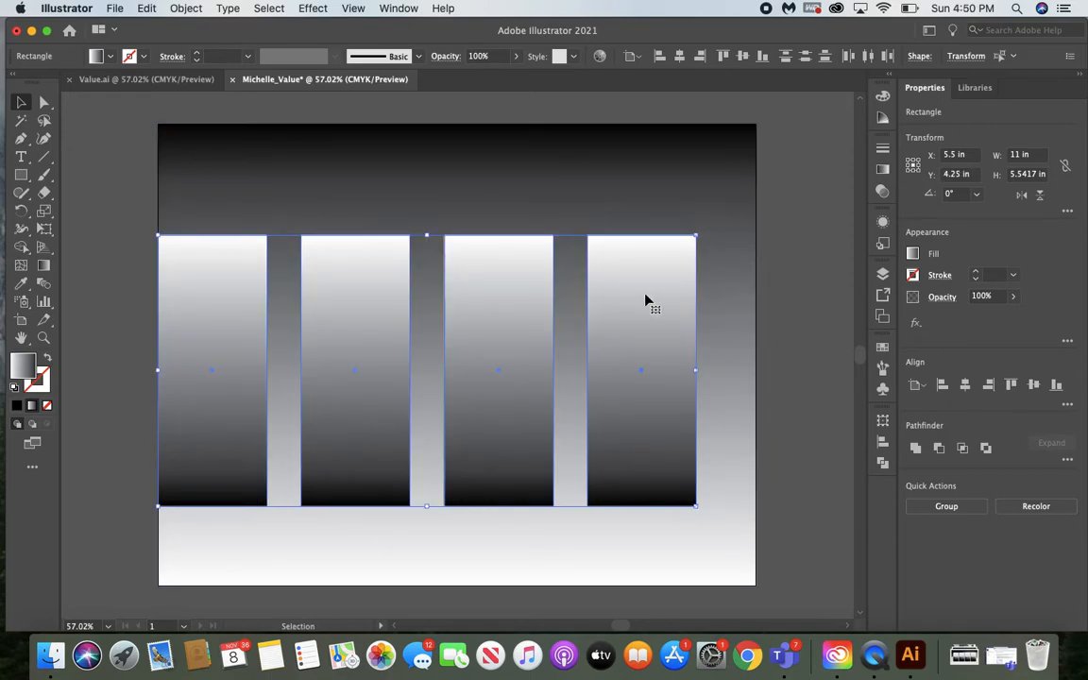
pyautogui.moveTo(626, 348); pyautogui.dragTo(647, 347)
pyautogui.moveTo(652, 348); pyautogui.dragTo(661, 347)
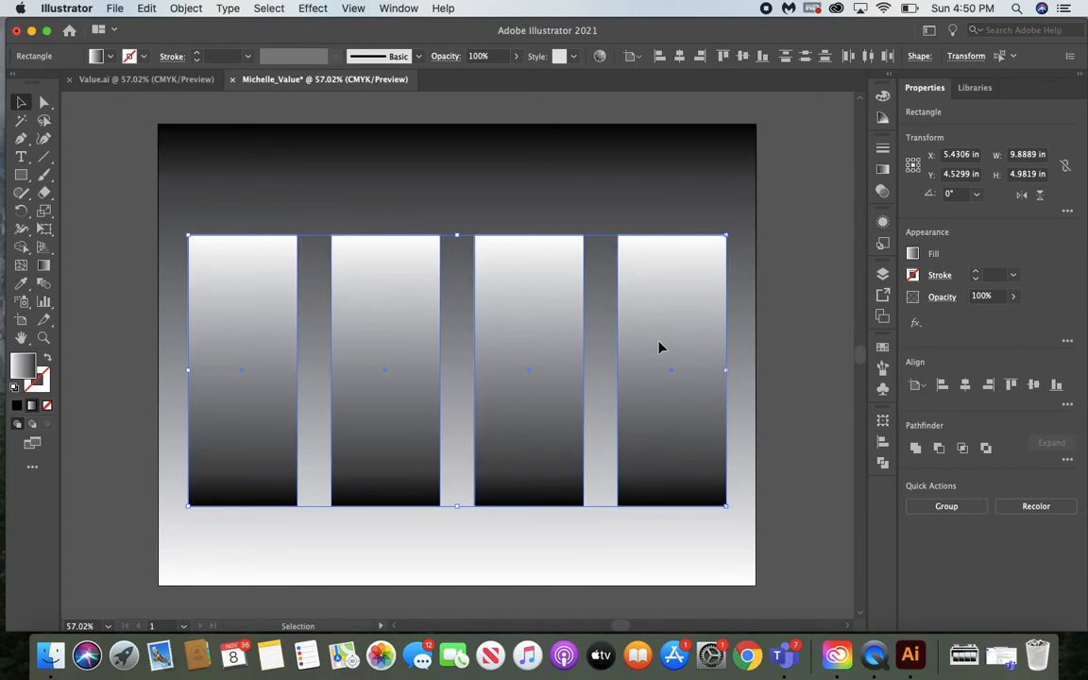
pyautogui.click(784, 242)
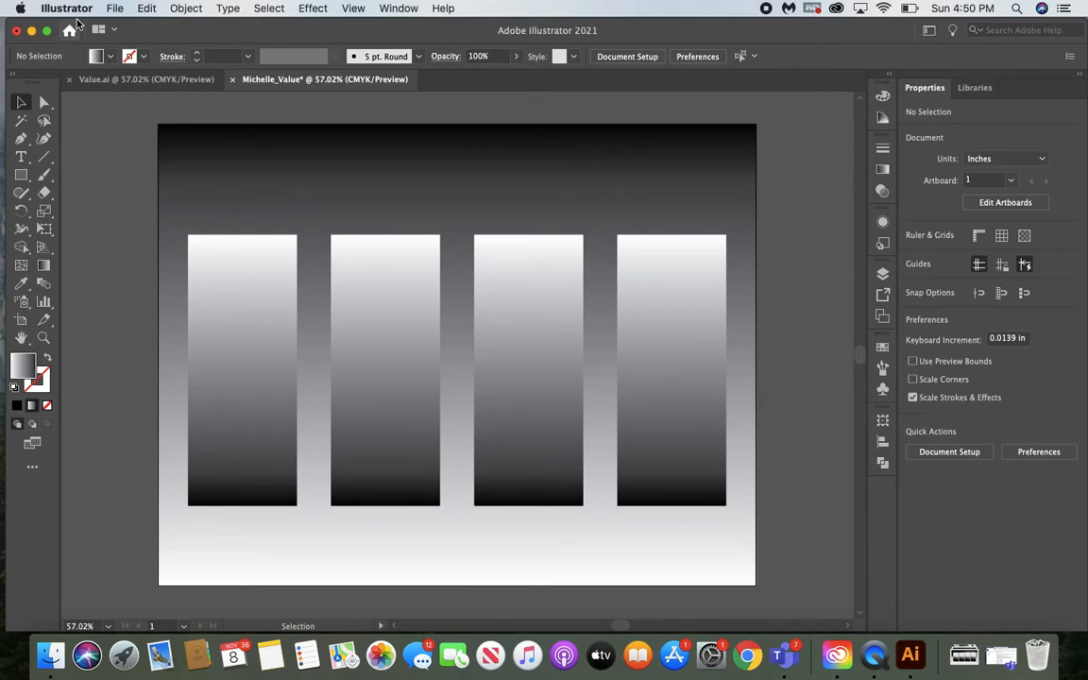
# Save the document to the Value folder in Adobe Illustrator (ai) format, replacing the existing file and accepting the Illustrator 2020 options
pyautogui.click(114, 9)
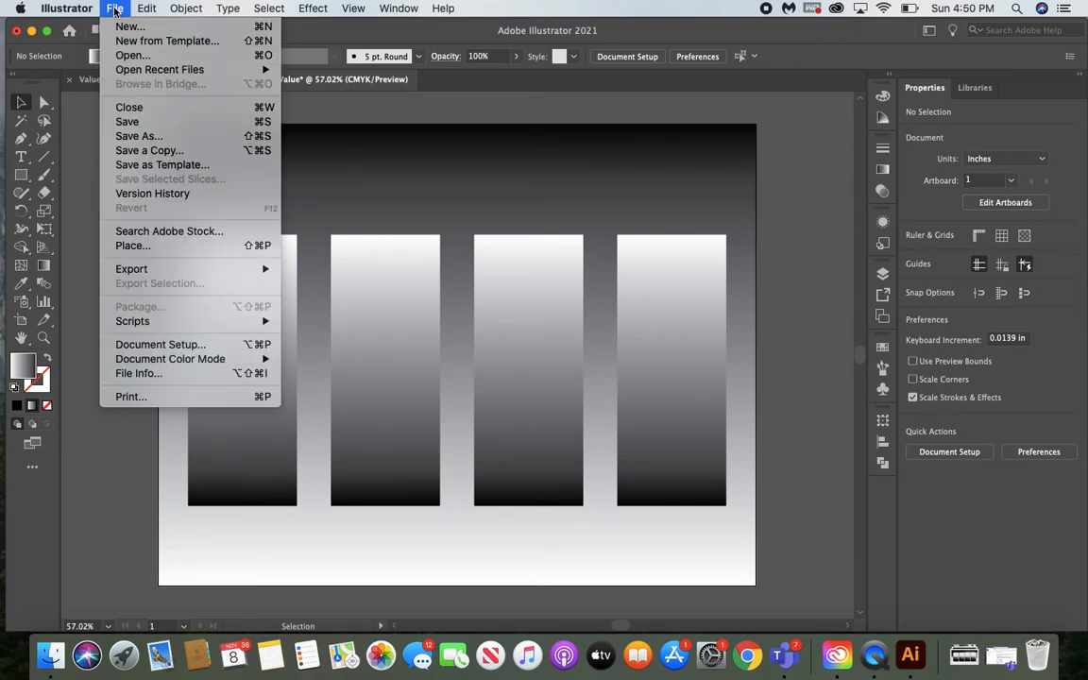
pyautogui.click(119, 136)
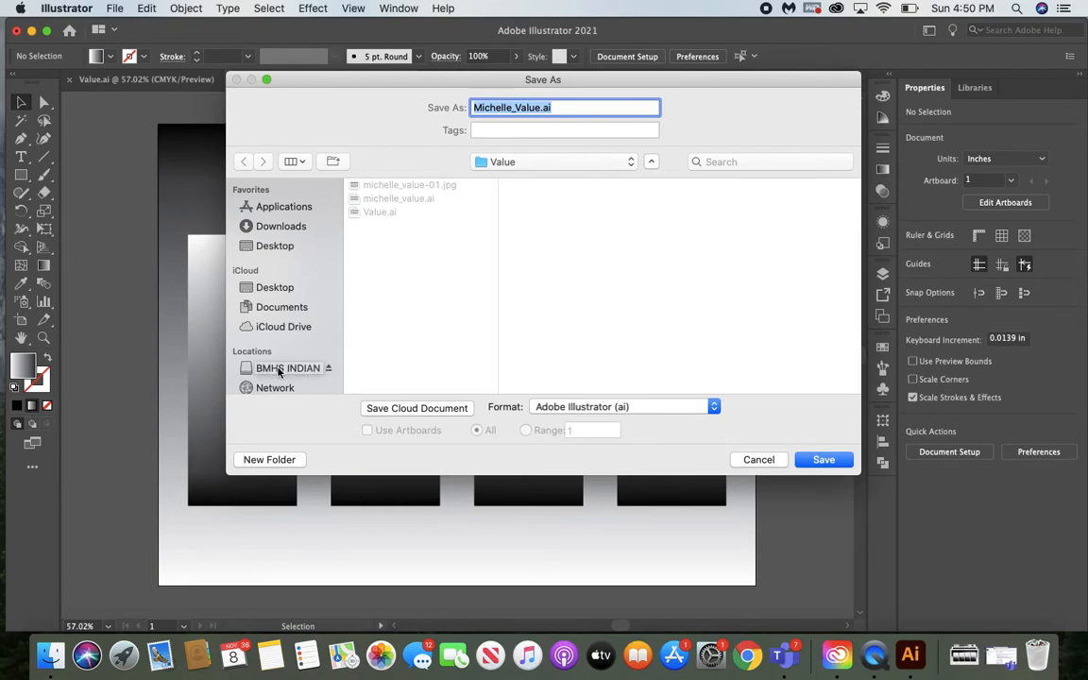
pyautogui.click(518, 163)
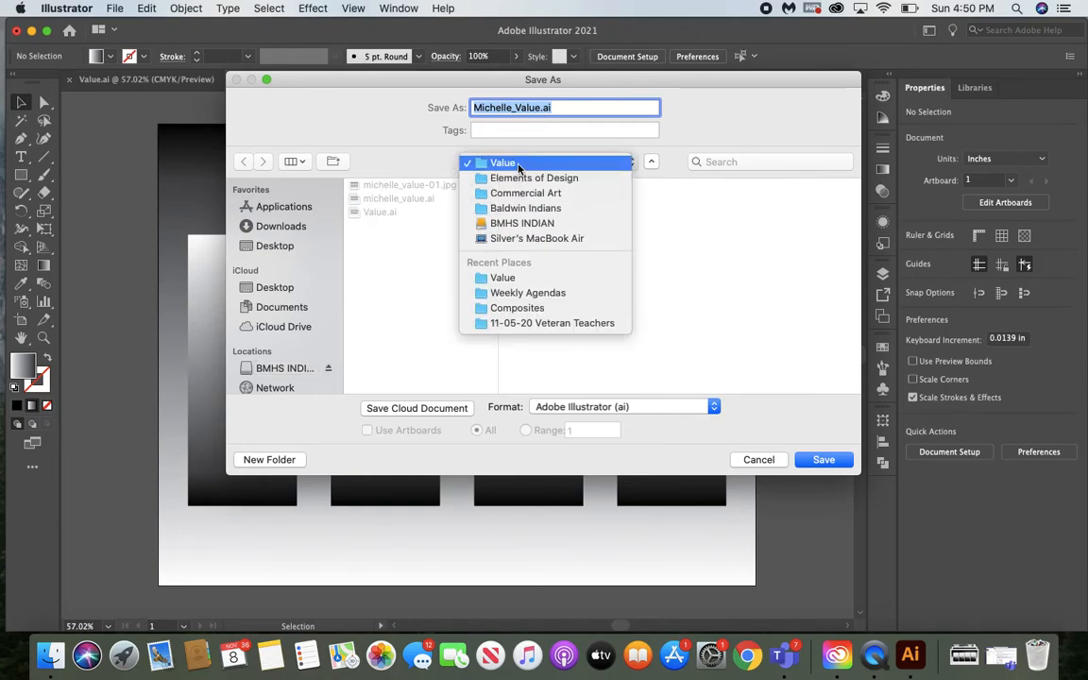
pyautogui.click(693, 271)
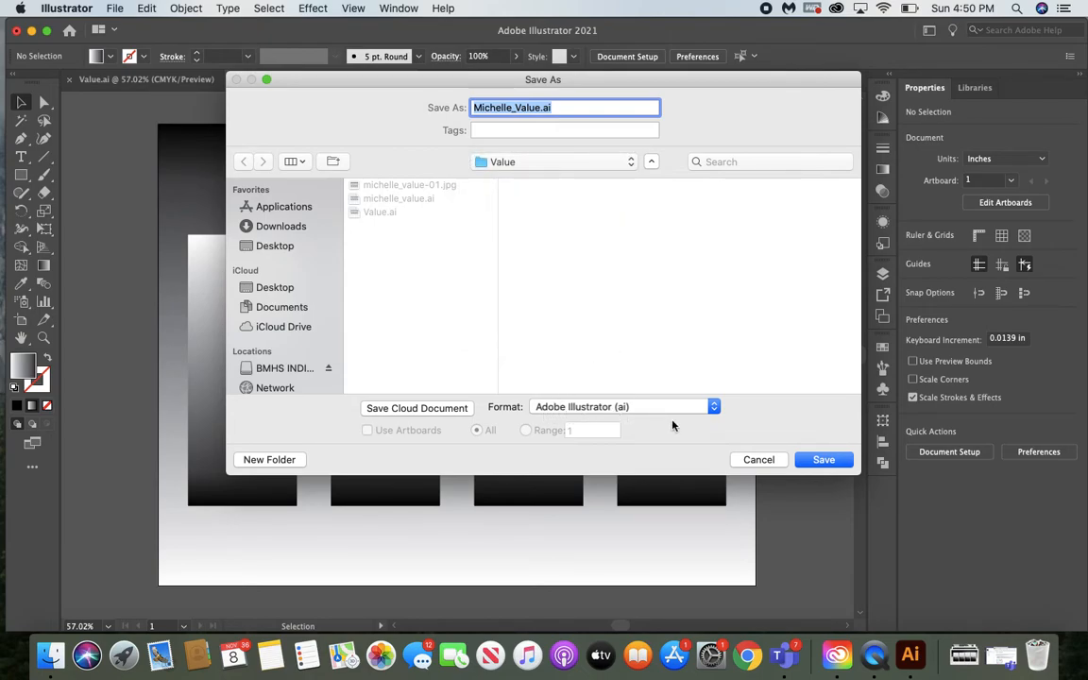
pyautogui.click(824, 461)
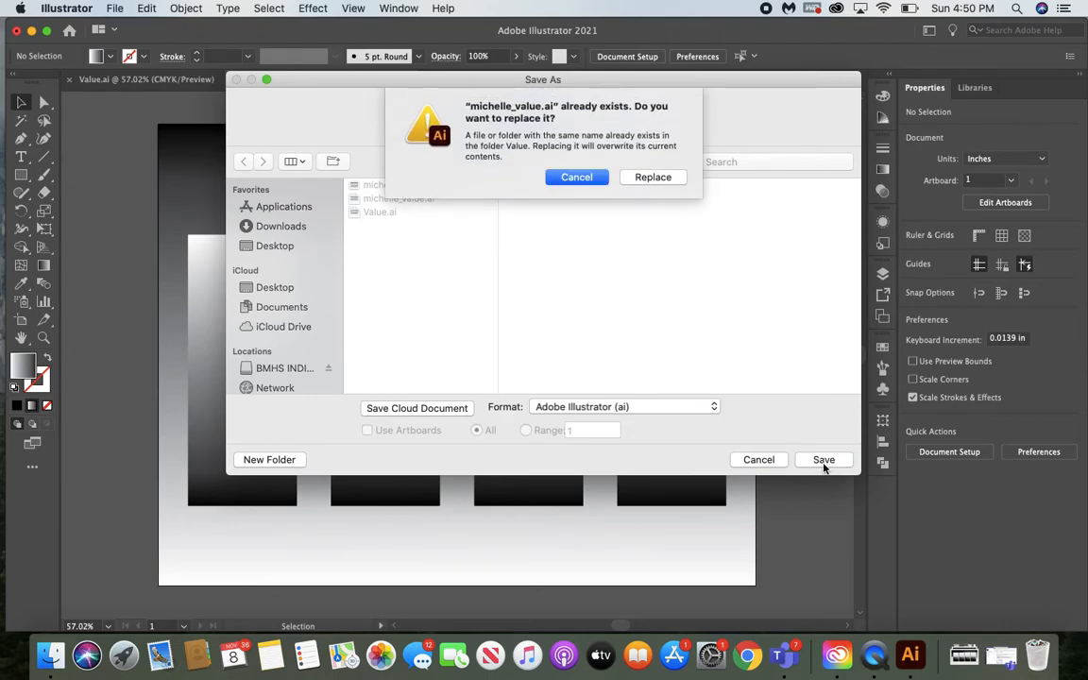
pyautogui.click(653, 177)
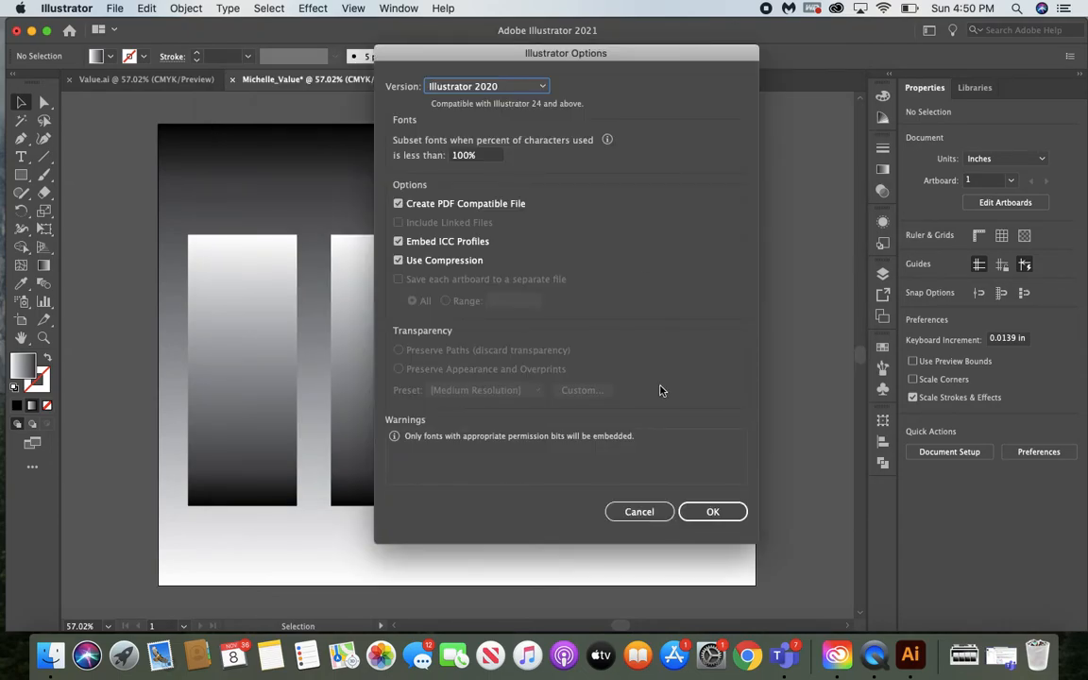
pyautogui.moveTo(577, 54); pyautogui.dragTo(544, 46)
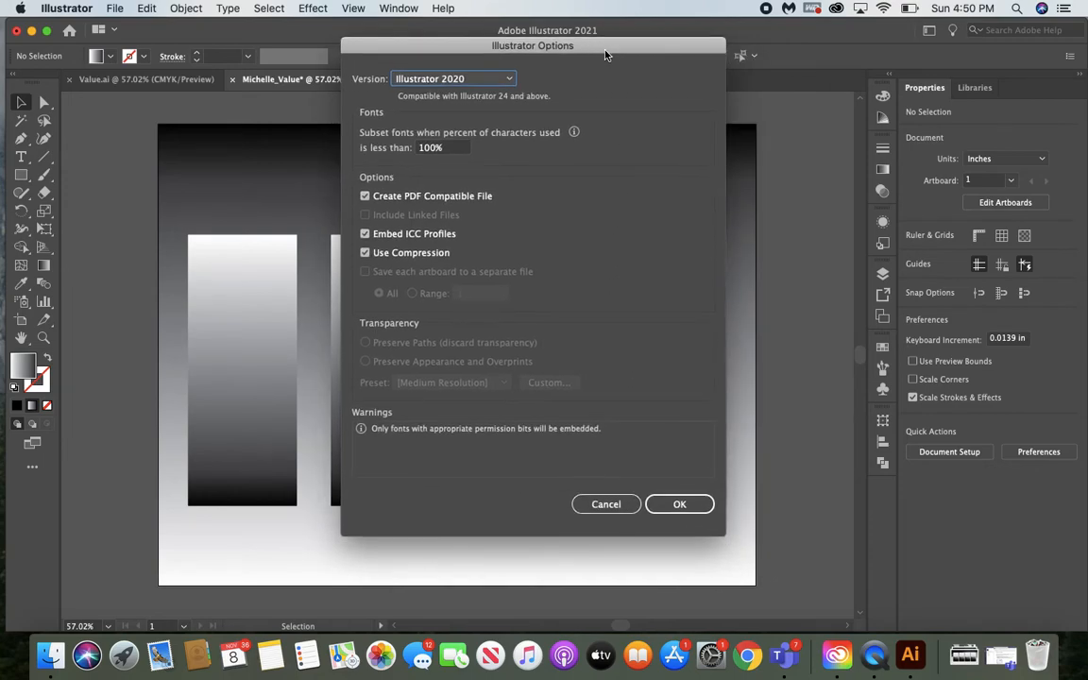
pyautogui.click(679, 506)
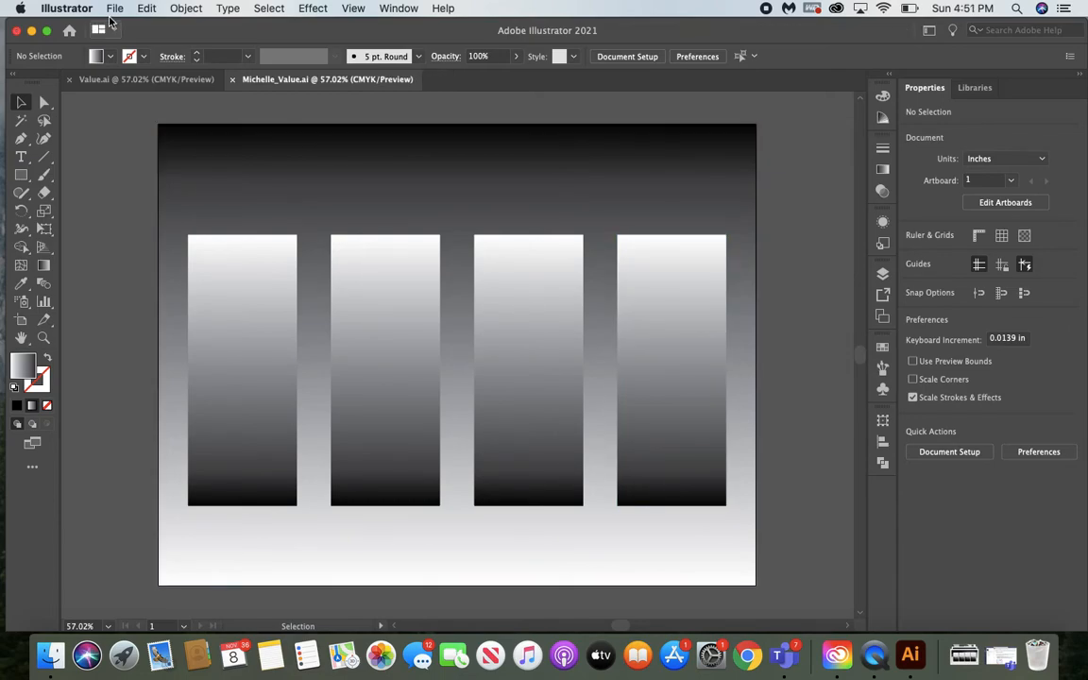
# Export the artwork to the Value folder in JPEG (jpg) format with Use Artboards enabled
pyautogui.click(114, 9)
pyautogui.click(113, 8)
pyautogui.click(114, 10)
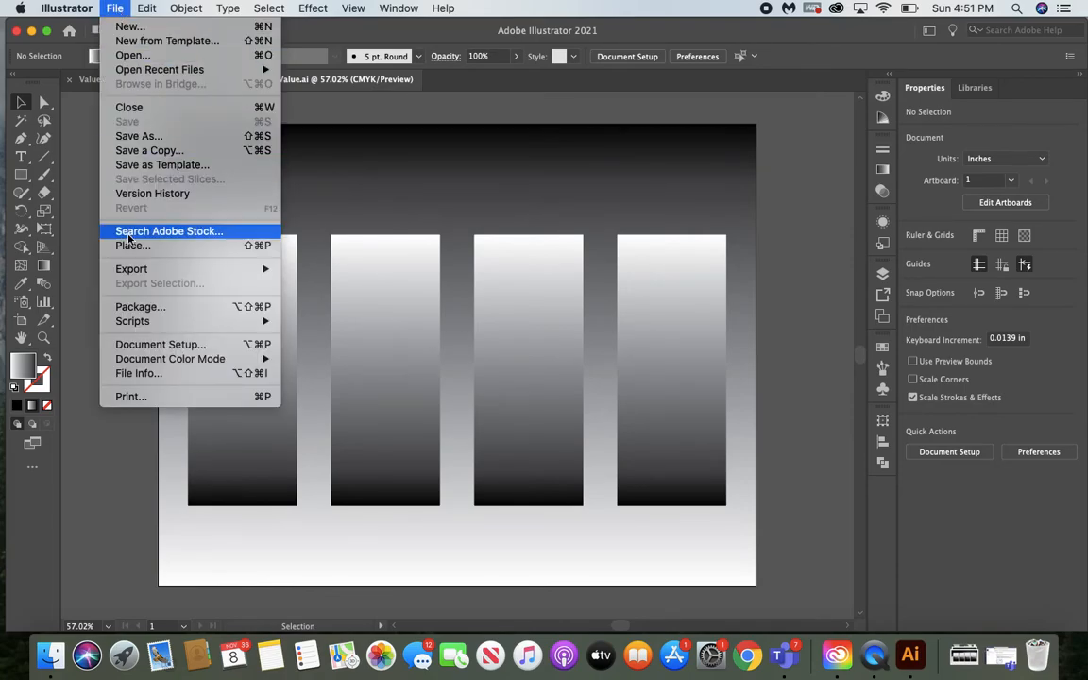
pyautogui.moveTo(132, 274)
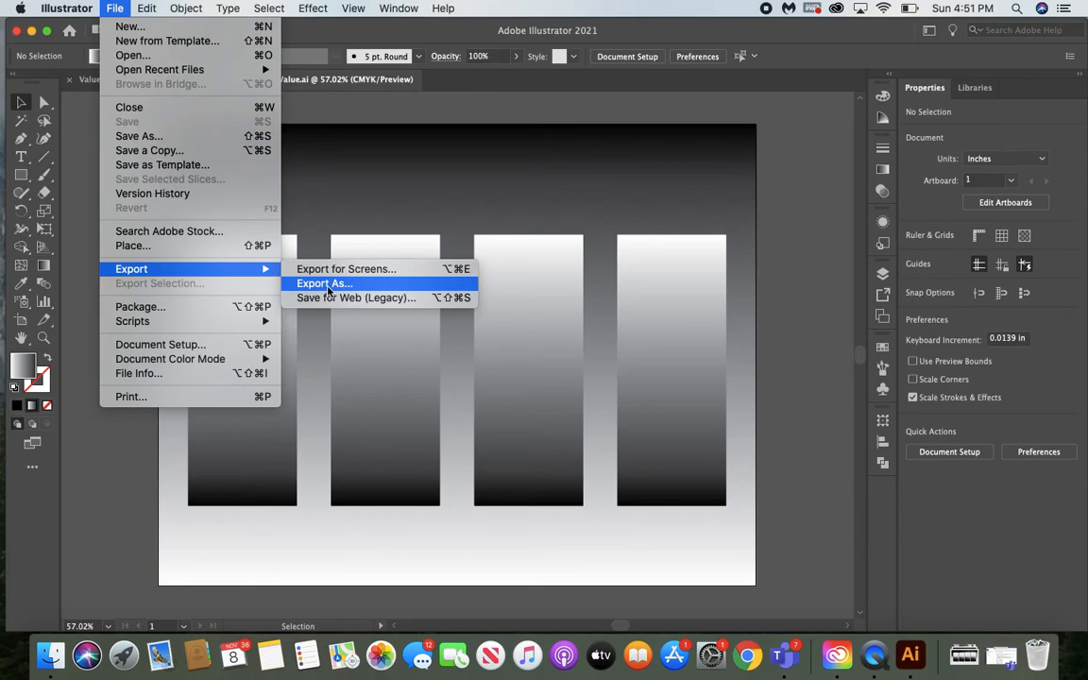
pyautogui.click(326, 284)
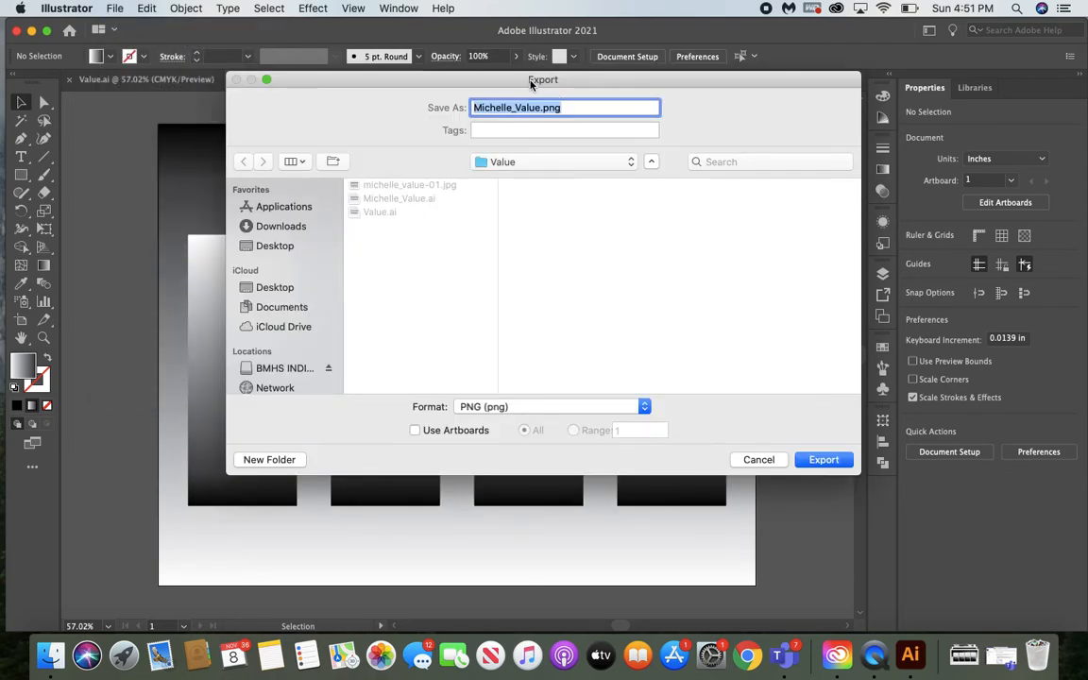
pyautogui.click(522, 162)
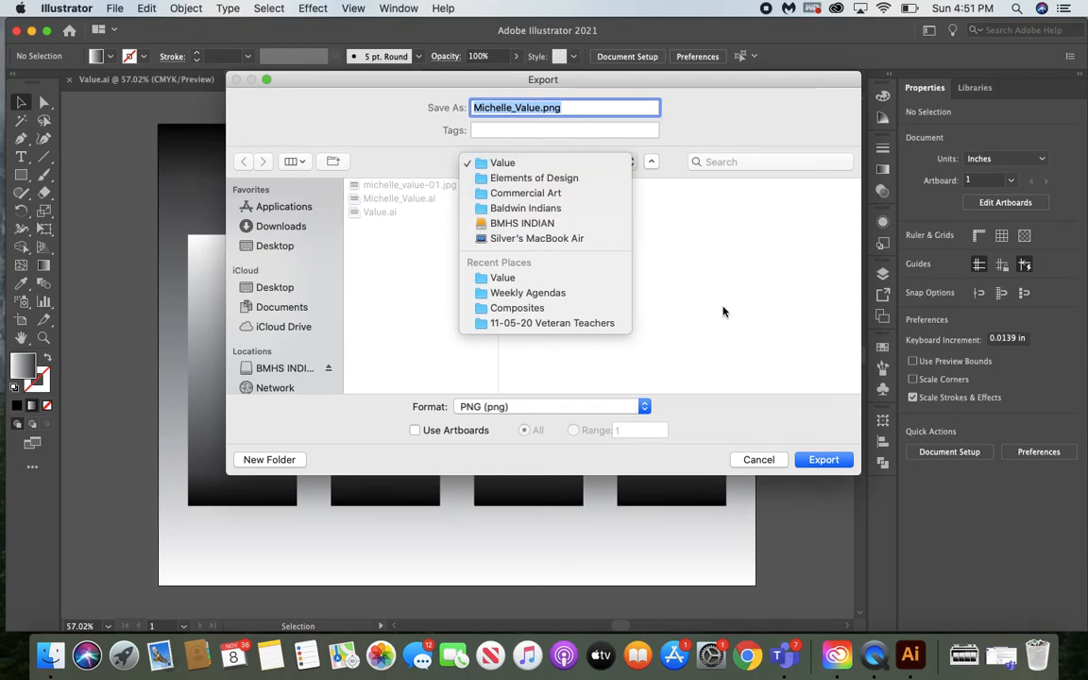
pyautogui.click(652, 283)
pyautogui.click(480, 409)
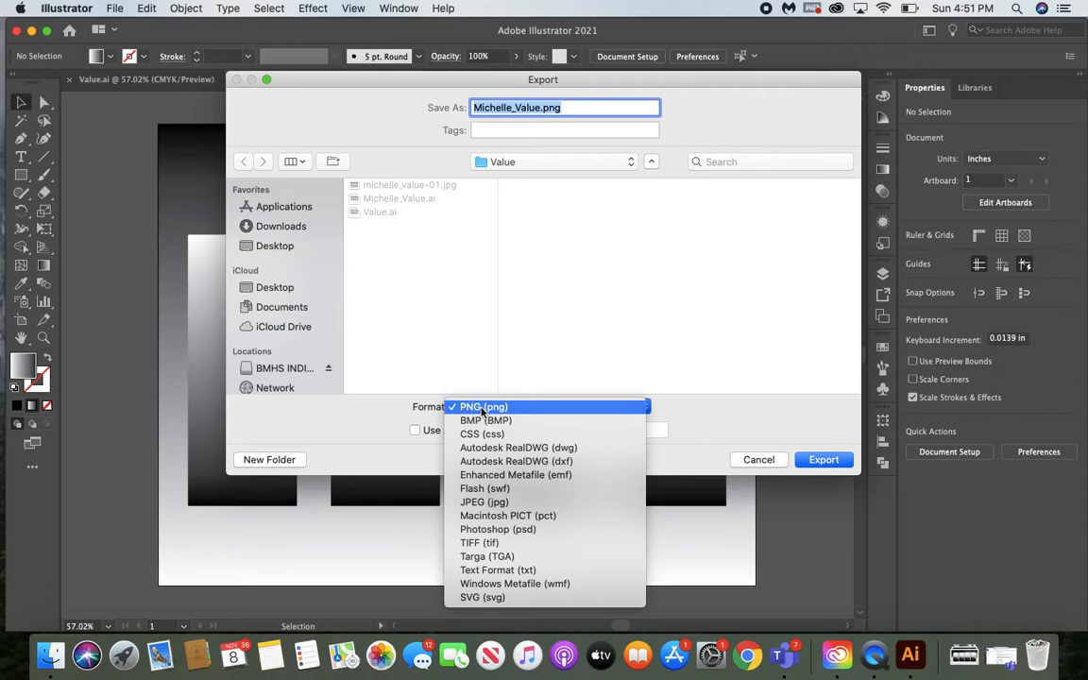
pyautogui.click(507, 503)
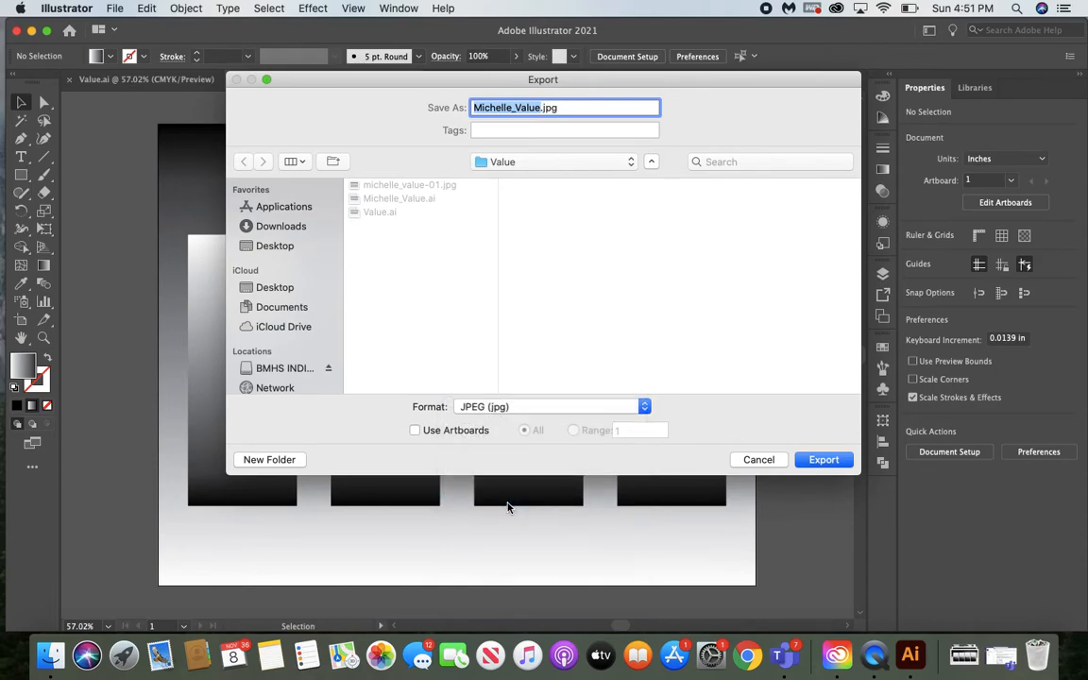
pyautogui.click(415, 431)
pyautogui.click(820, 463)
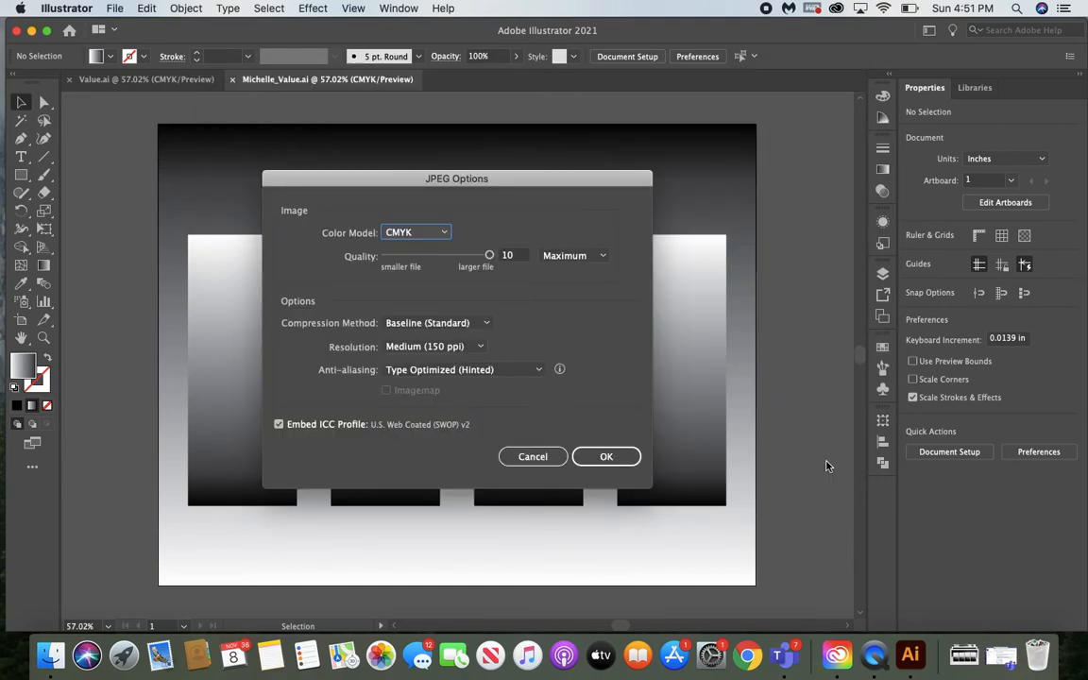
# Complete the JPEG export with the CMYK color model, quality 10 (Maximum) and Medium (150 ppi) resolution
pyautogui.moveTo(502, 189); pyautogui.dragTo(523, 160)
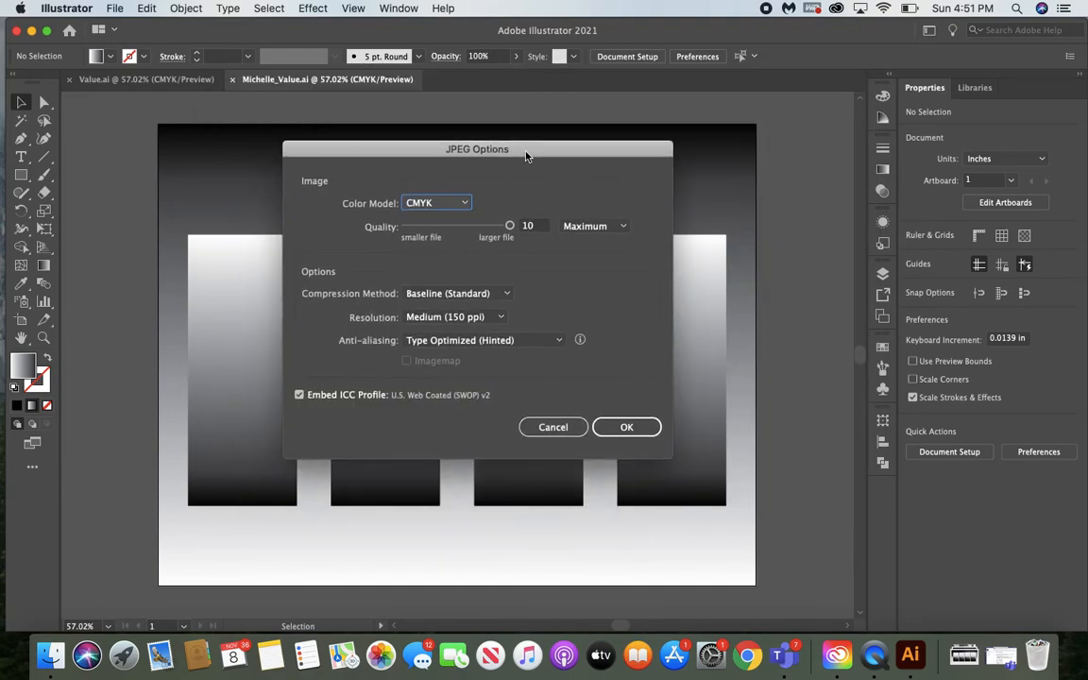
pyautogui.moveTo(509, 227)
pyautogui.mouseDown()
pyautogui.moveTo(445, 228)
pyautogui.moveTo(517, 235)
pyautogui.mouseUp()
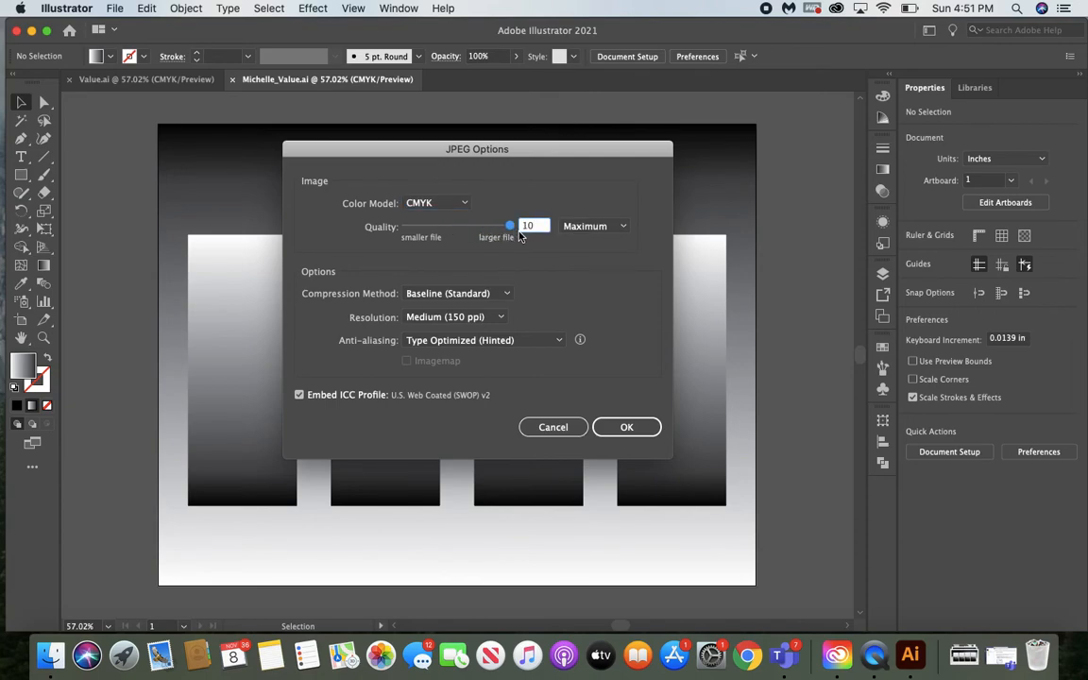
pyautogui.click(446, 318)
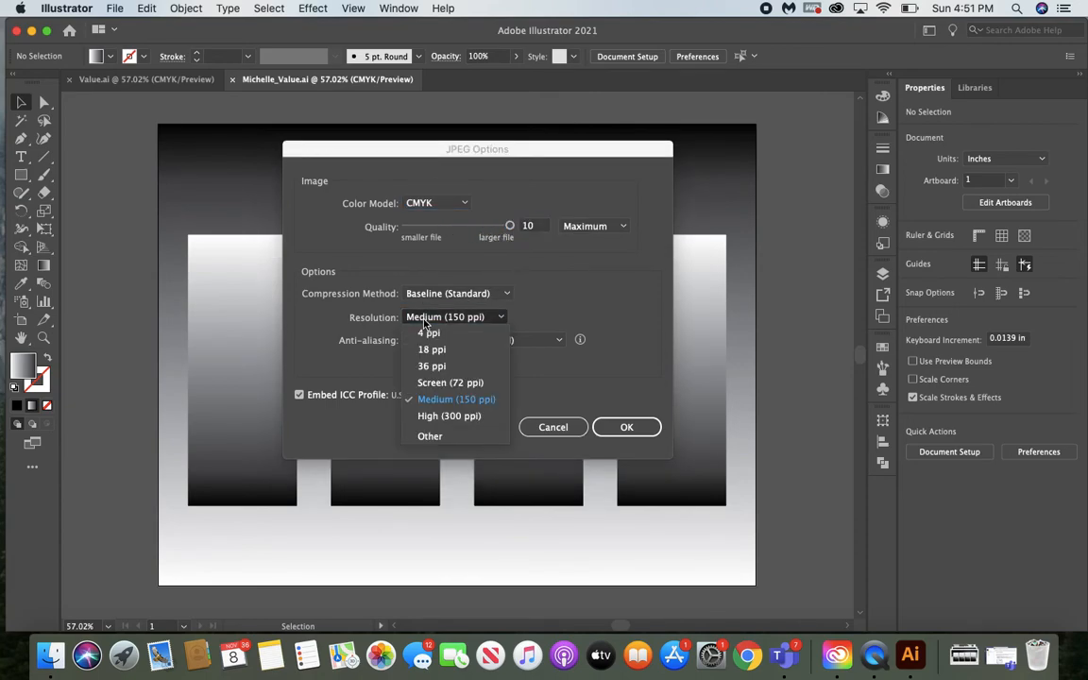
pyautogui.click(444, 400)
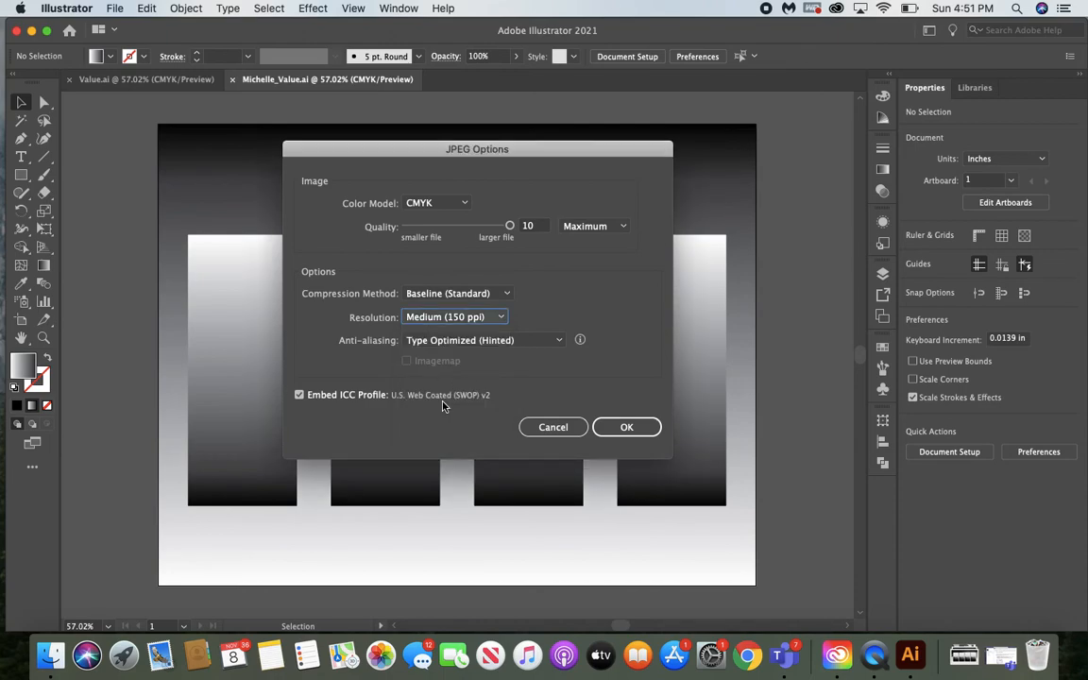
pyautogui.click(627, 428)
pyautogui.click(853, 371)
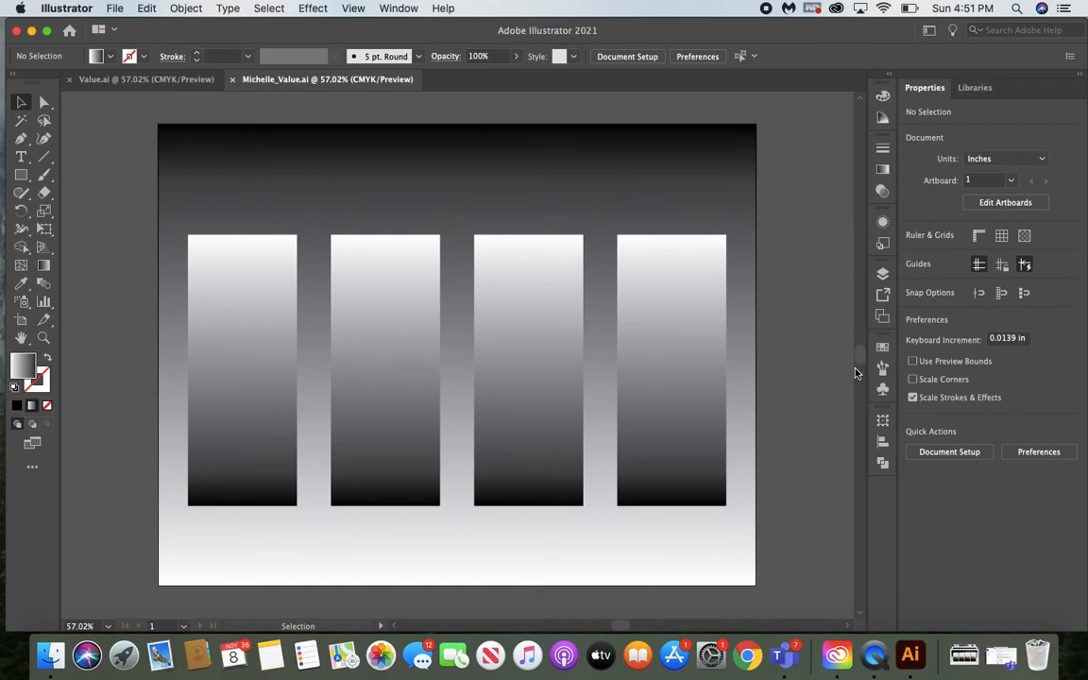
# Switch to Microsoft Teams and open the Monster page in the Class Notebook's Content Library, Classwork Example section
pyautogui.click(782, 654)
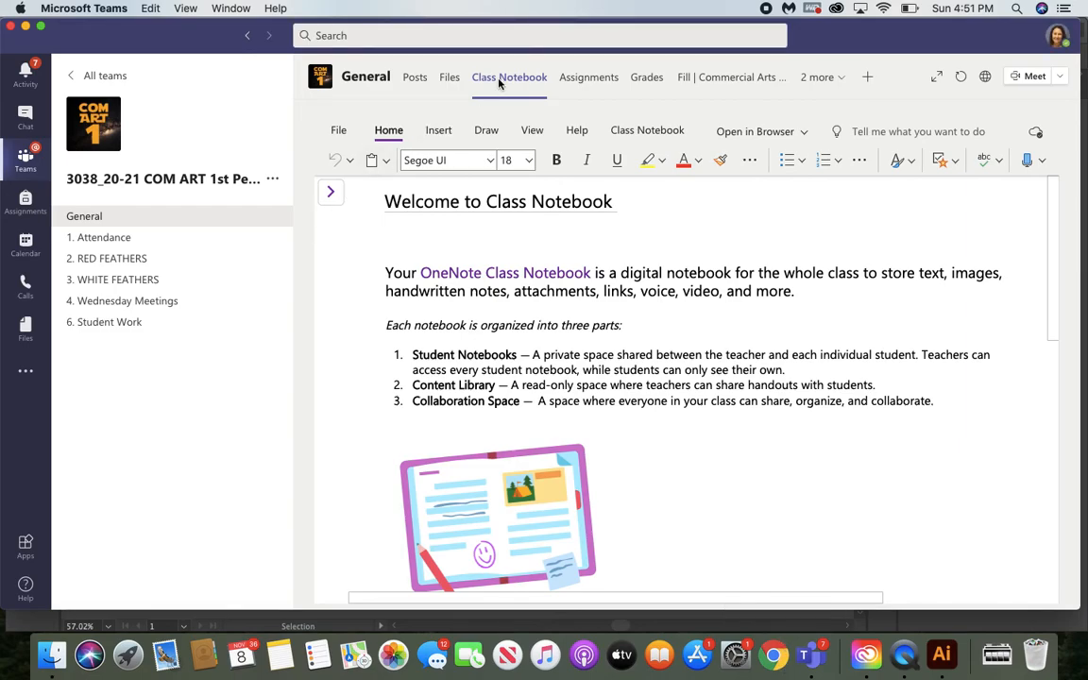
pyautogui.click(334, 194)
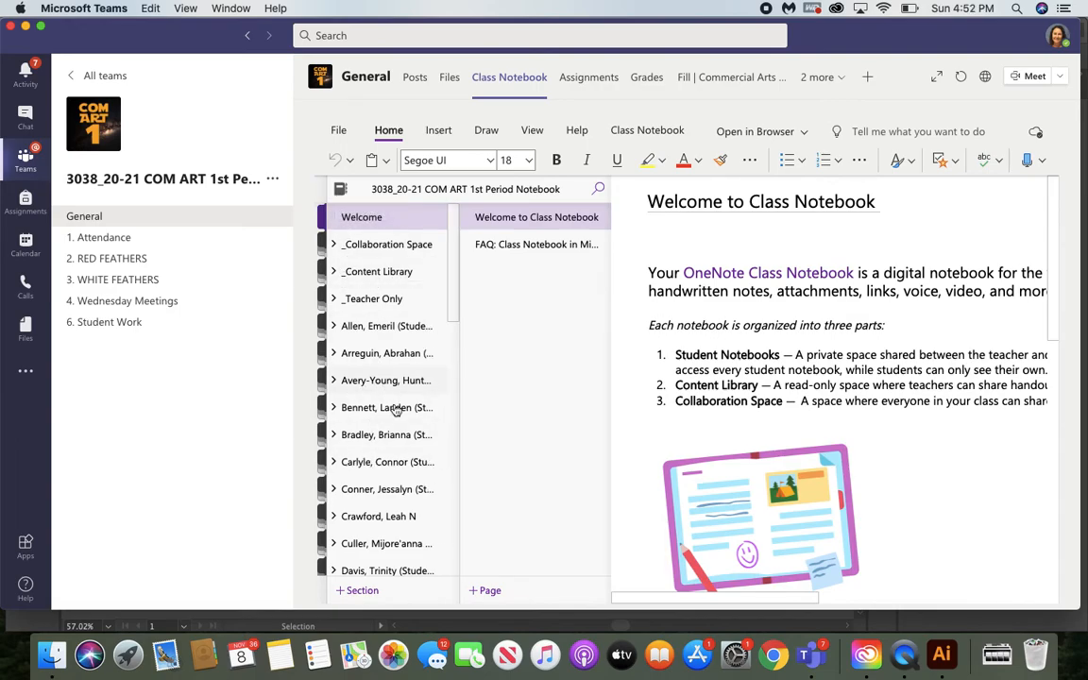
pyautogui.click(334, 272)
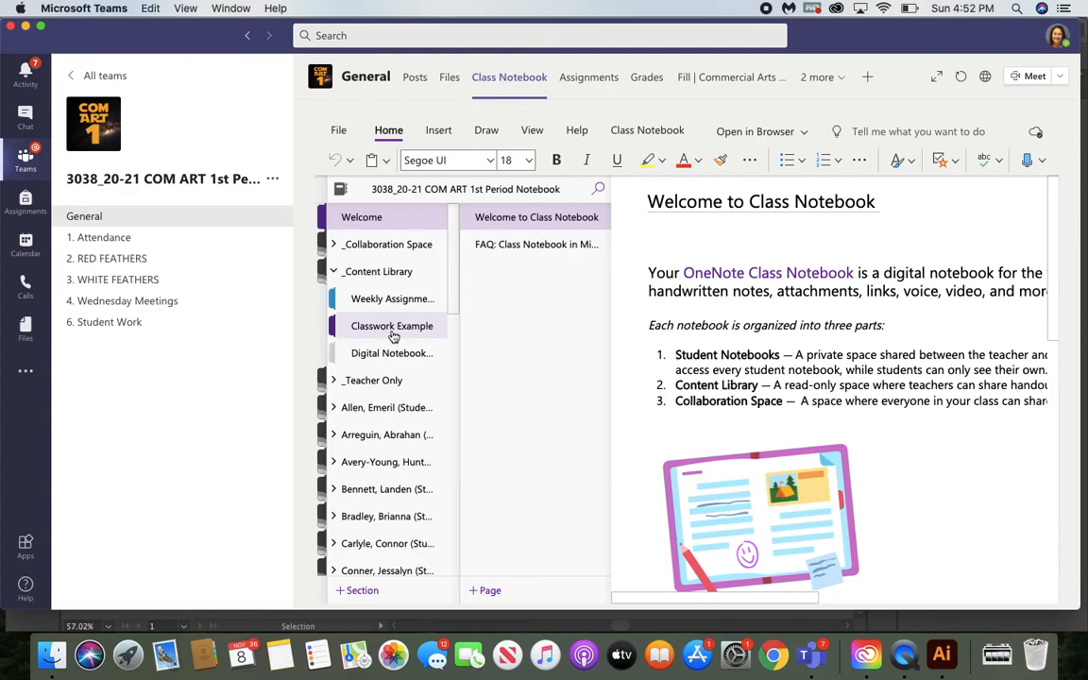
pyautogui.click(393, 335)
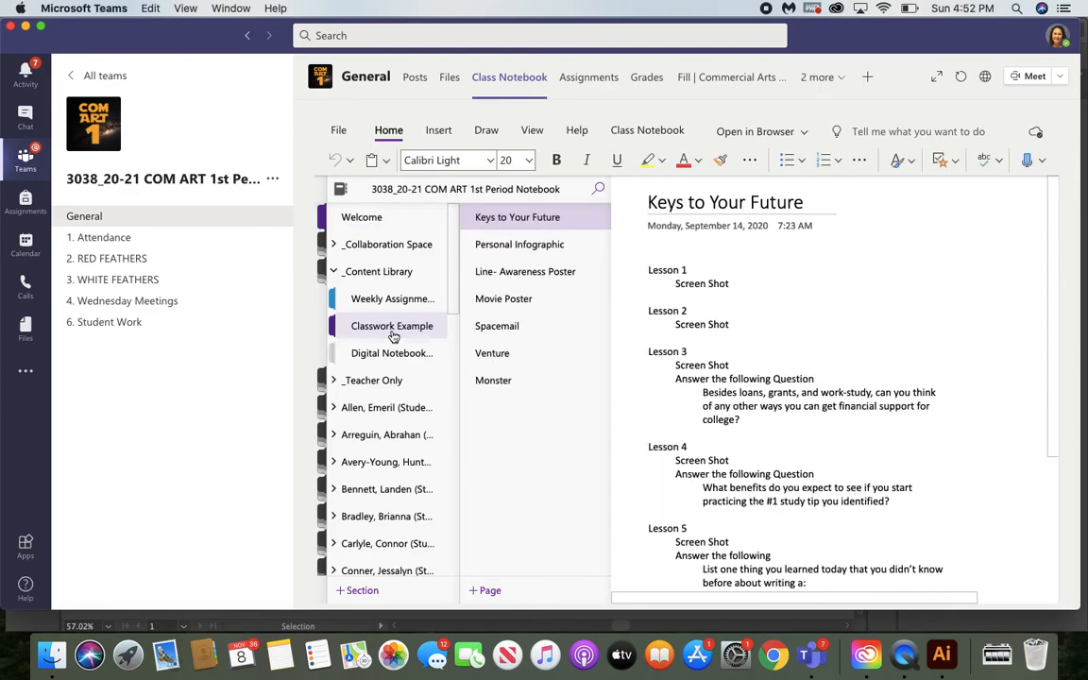
pyautogui.click(526, 391)
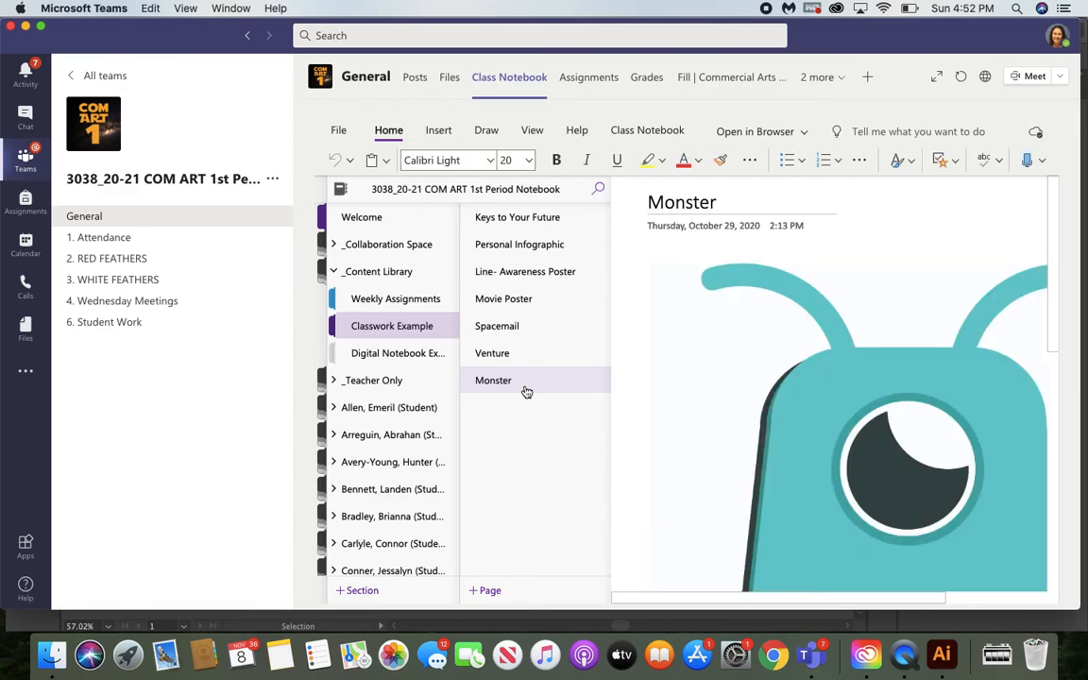
# Add a new page titled "Value" to the Classwork Example section and place the cursor in its body
pyautogui.click(488, 593)
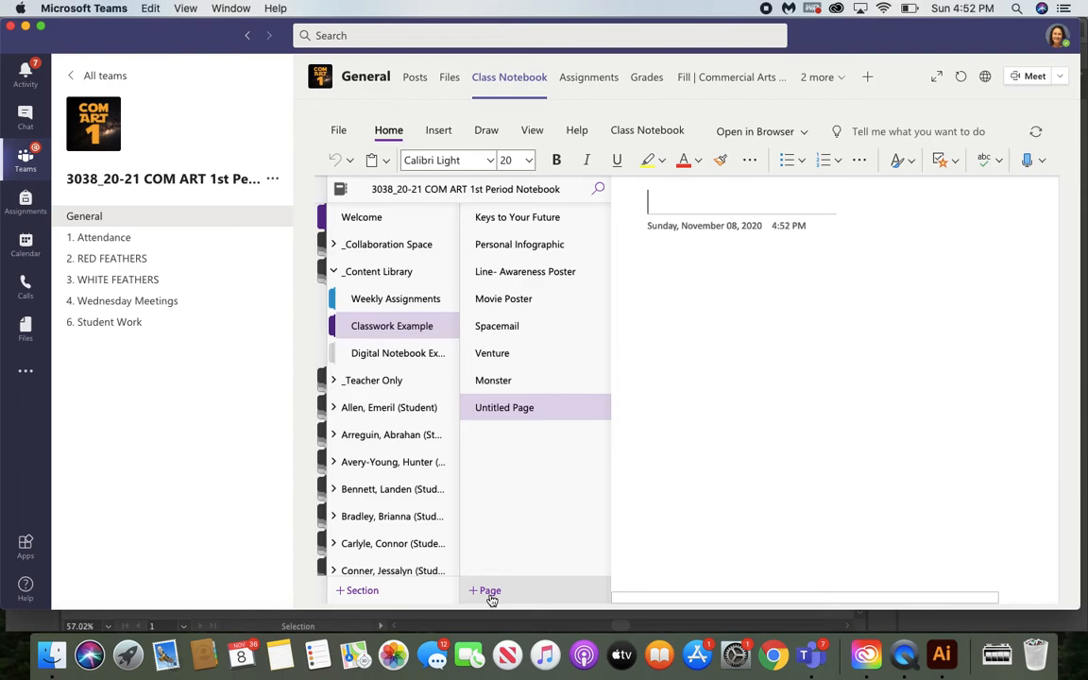
pyautogui.write('Value')
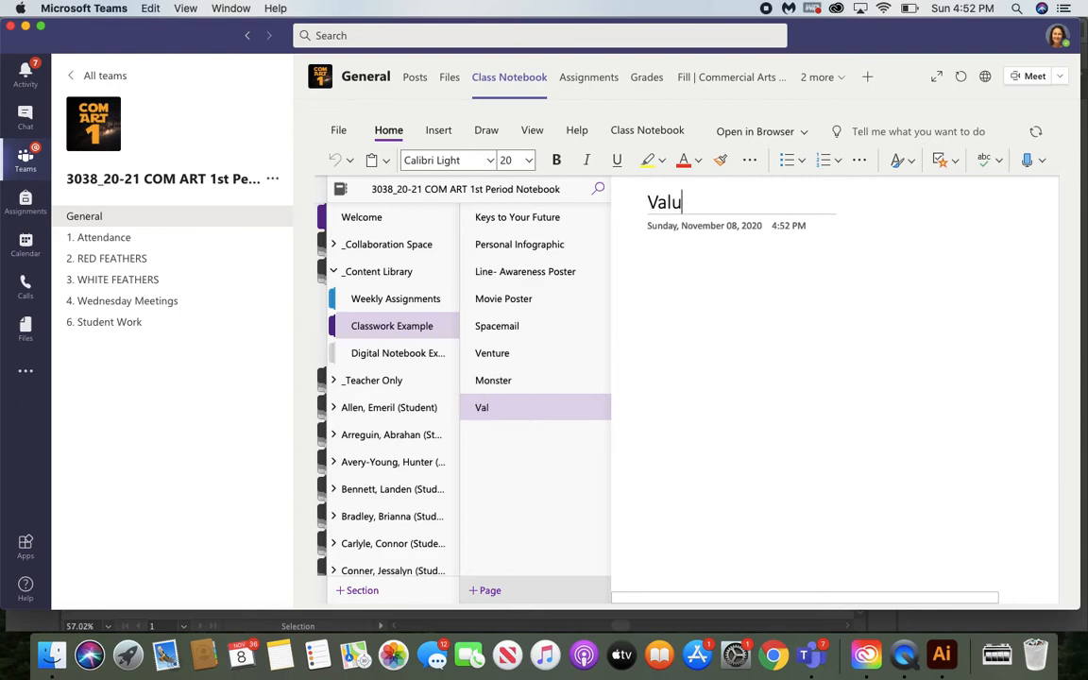
pyautogui.click(746, 363)
pyautogui.click(419, 272)
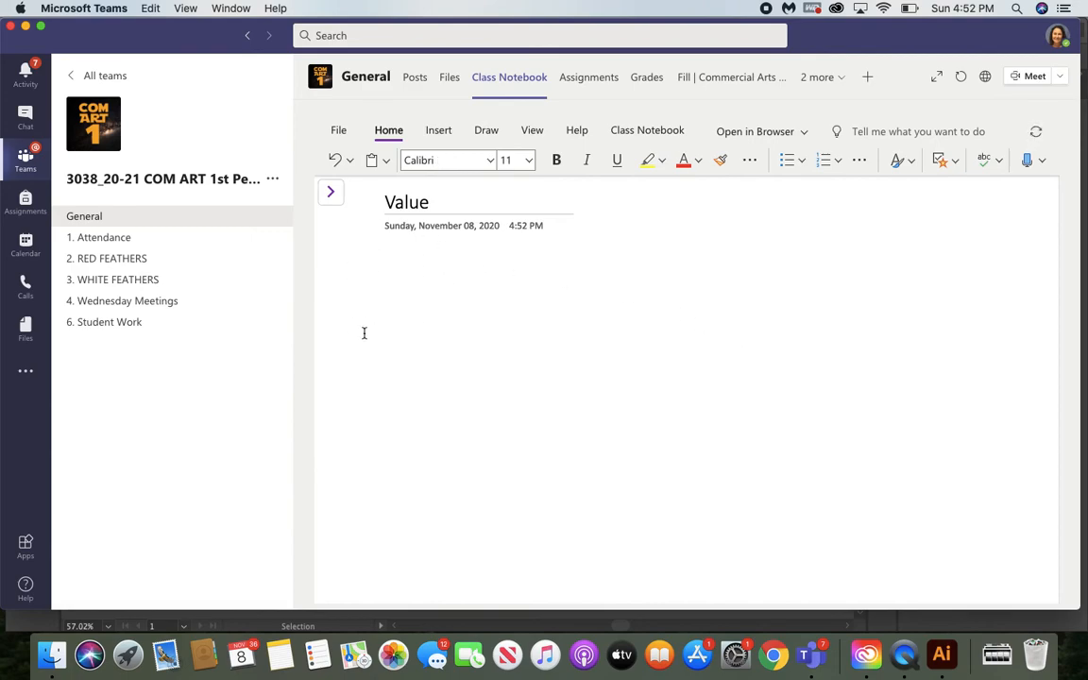
# Start inserting a picture from file and browse BMHS INDIAN through Baldwin Indians, Commercial Art and Elements of Design to the Value folder
pyautogui.click(440, 131)
pyautogui.click(506, 161)
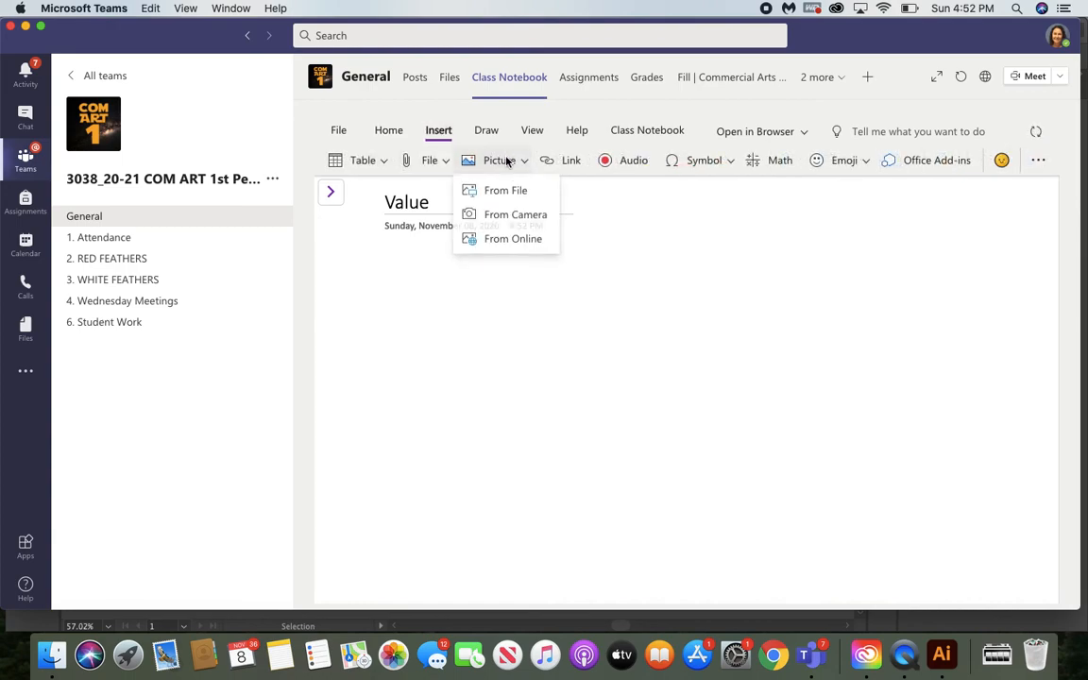
pyautogui.click(511, 192)
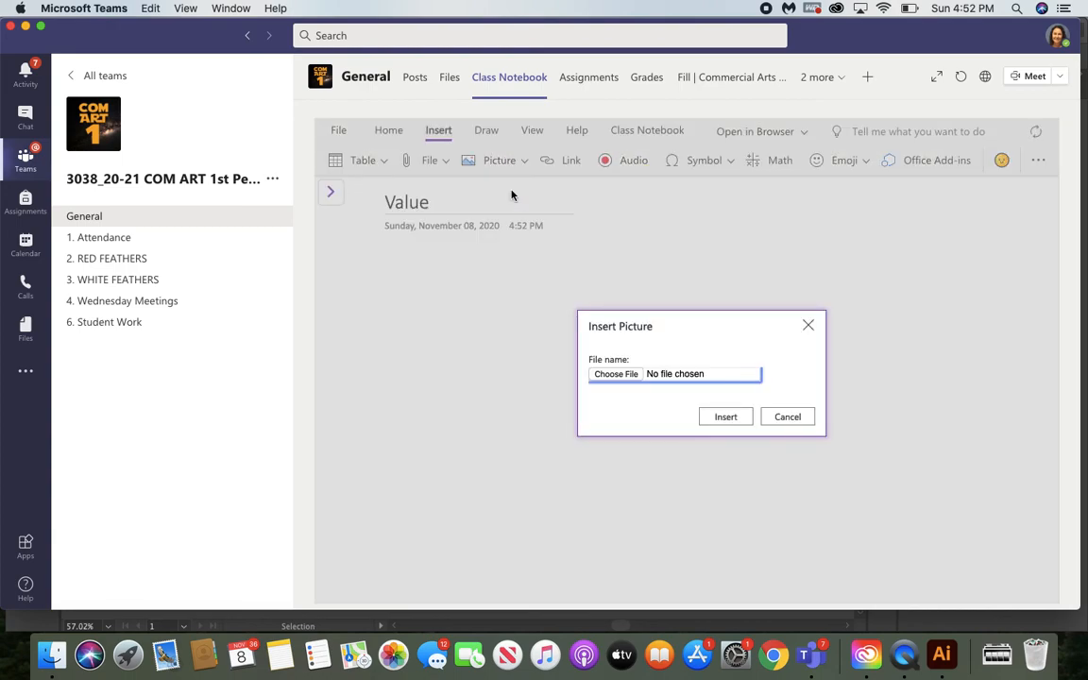
pyautogui.click(620, 376)
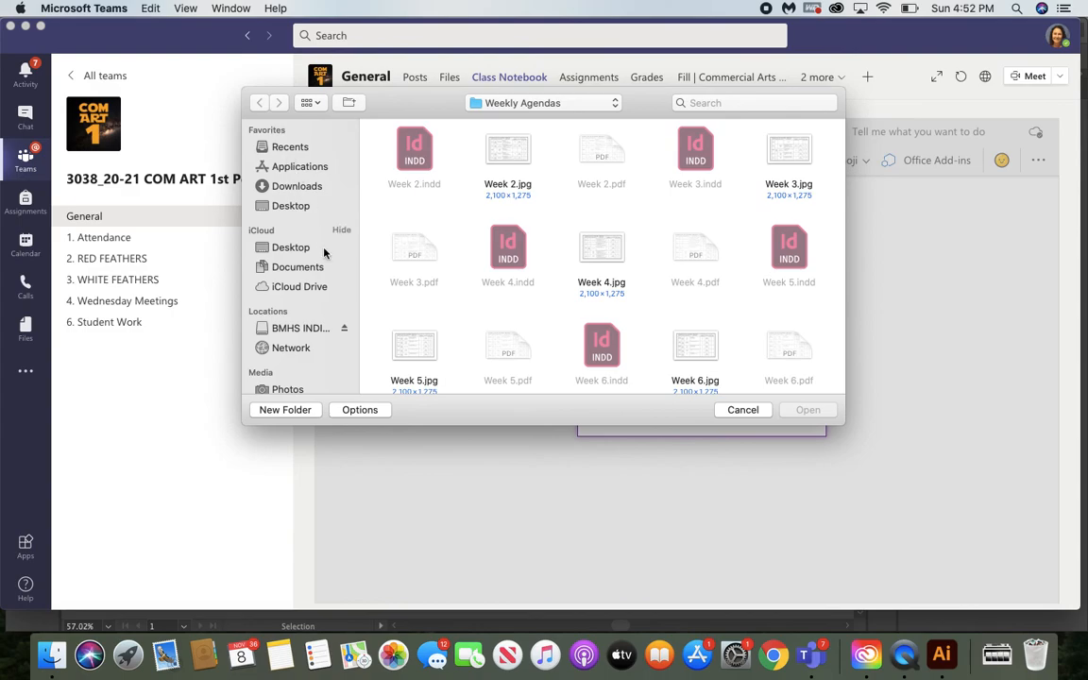
pyautogui.click(307, 334)
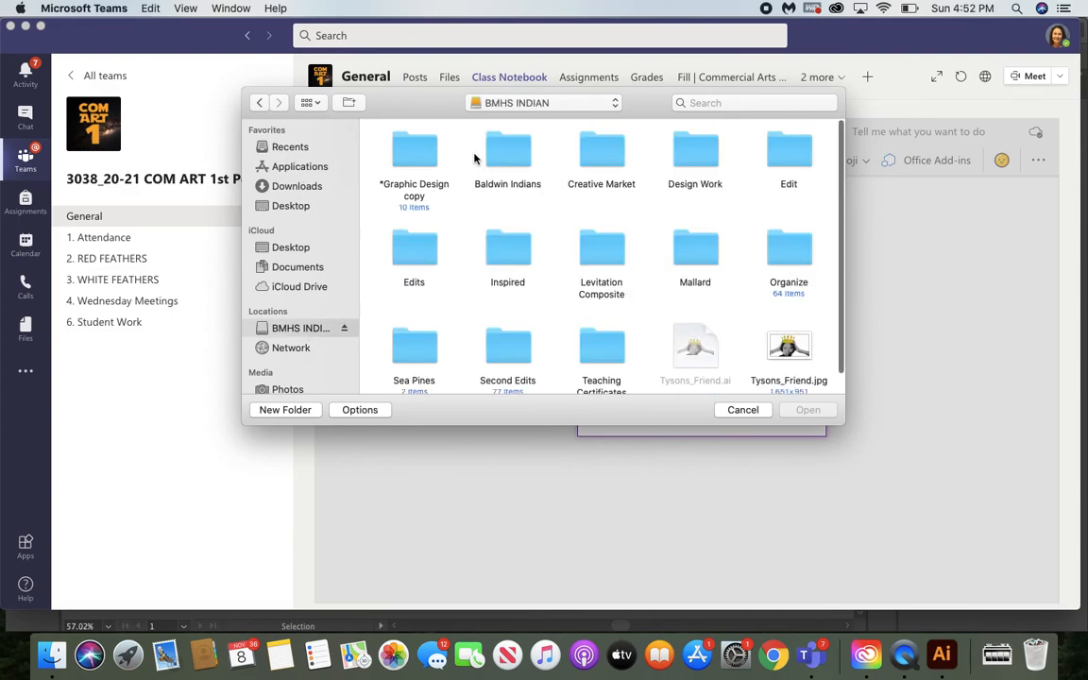
pyautogui.click(498, 146)
pyautogui.doubleClick(501, 146)
pyautogui.click(510, 153)
pyautogui.doubleClick(511, 153)
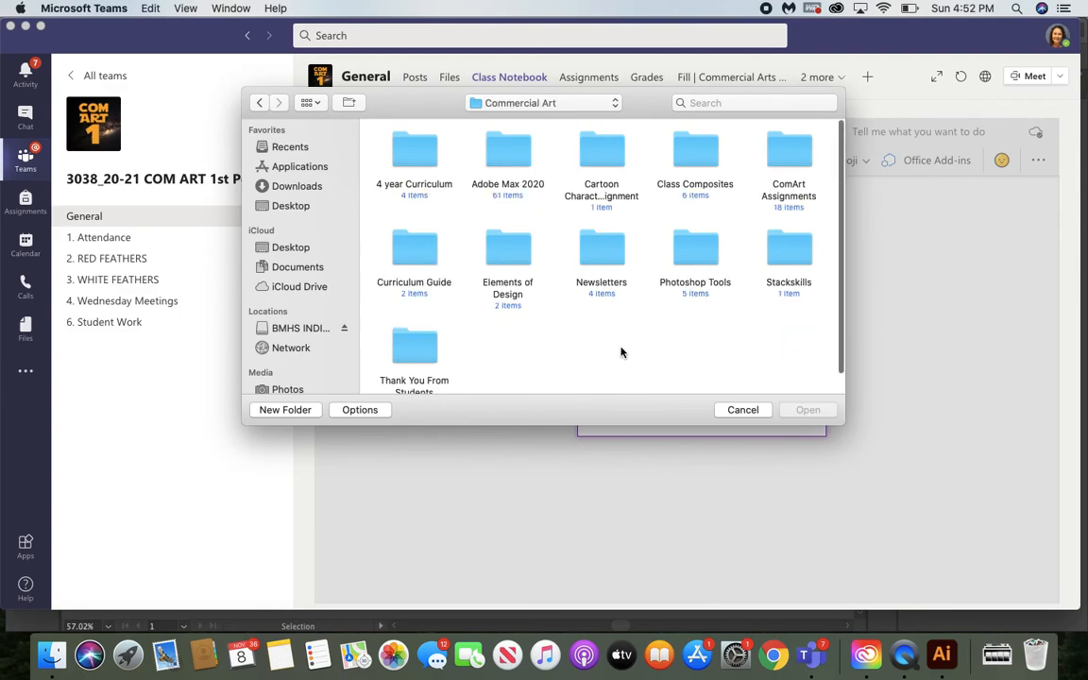
pyautogui.scroll(-1, 621, 352)
pyautogui.doubleClick(514, 223)
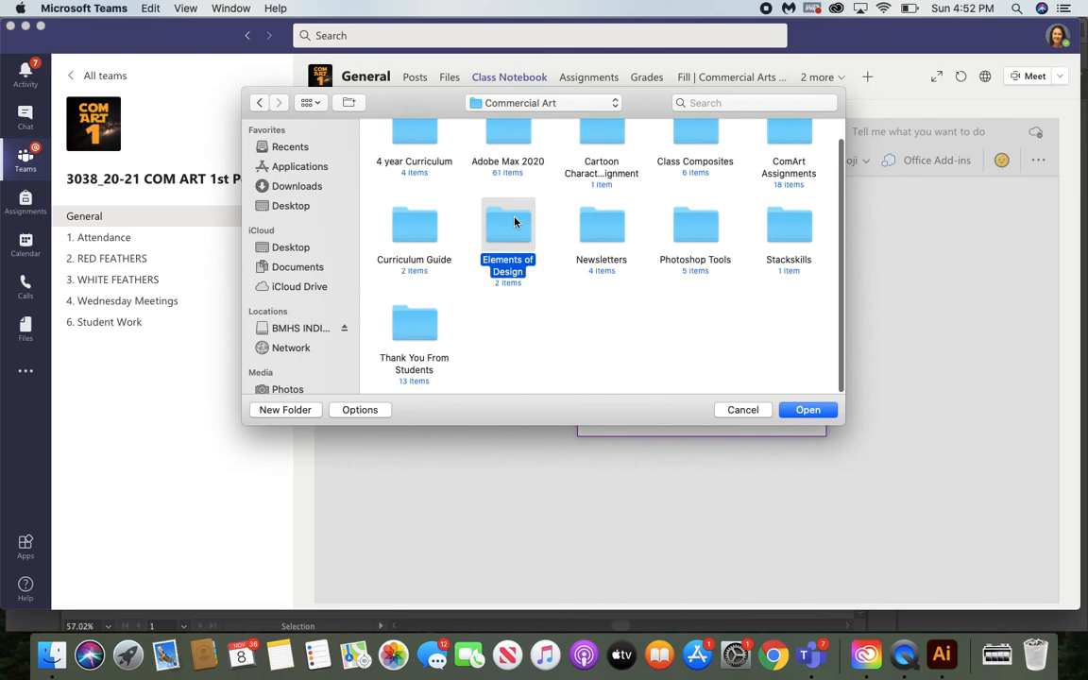
pyautogui.doubleClick(493, 156)
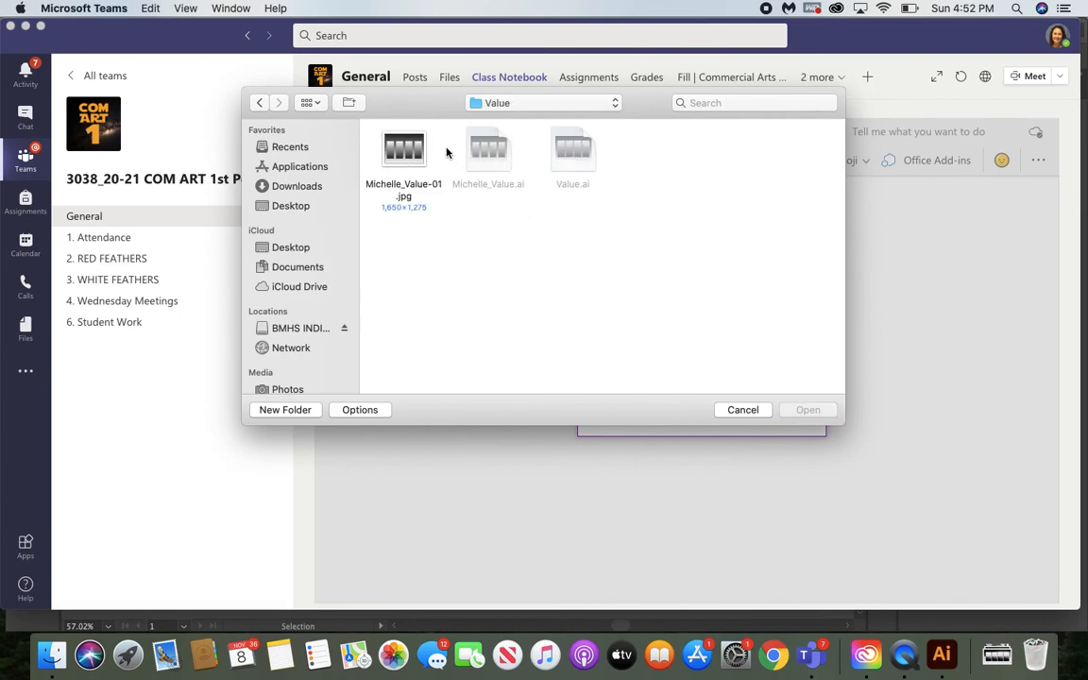
# Insert the exported value study JPG into the Value notebook page and switch back to Illustrator
pyautogui.click(405, 147)
pyautogui.click(824, 413)
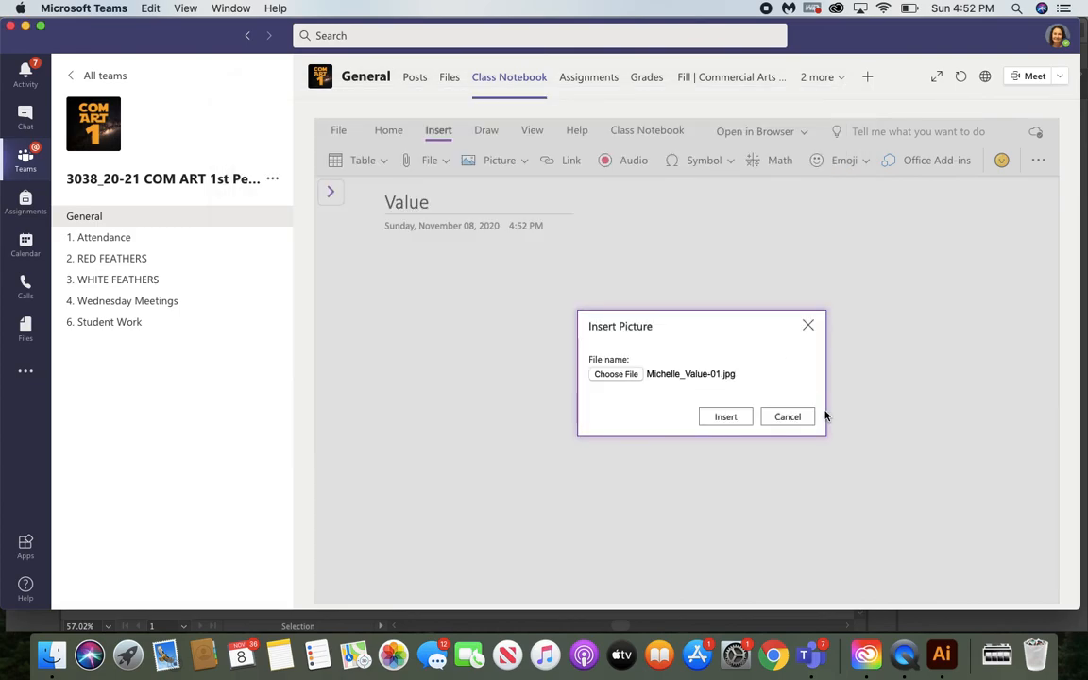
pyautogui.click(725, 417)
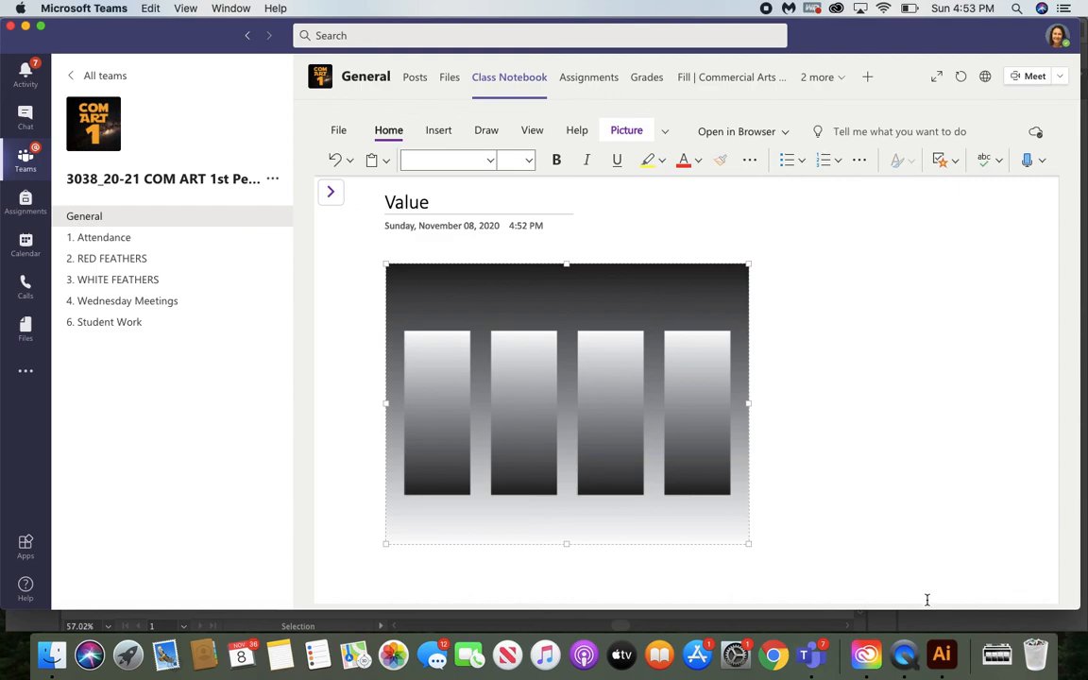
pyautogui.click(942, 654)
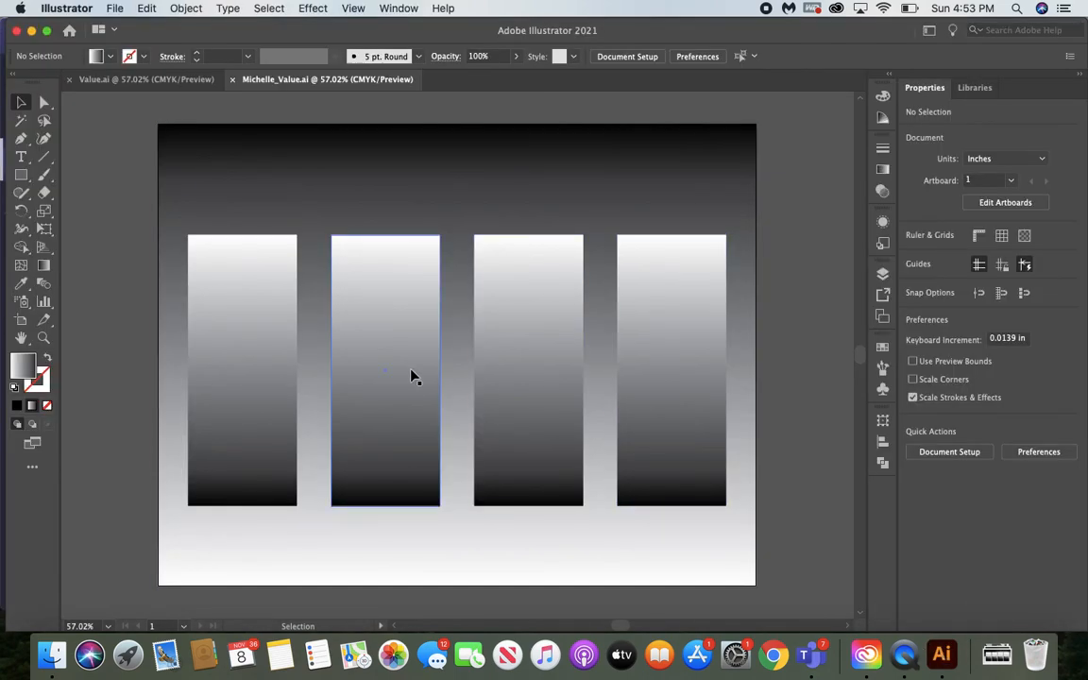